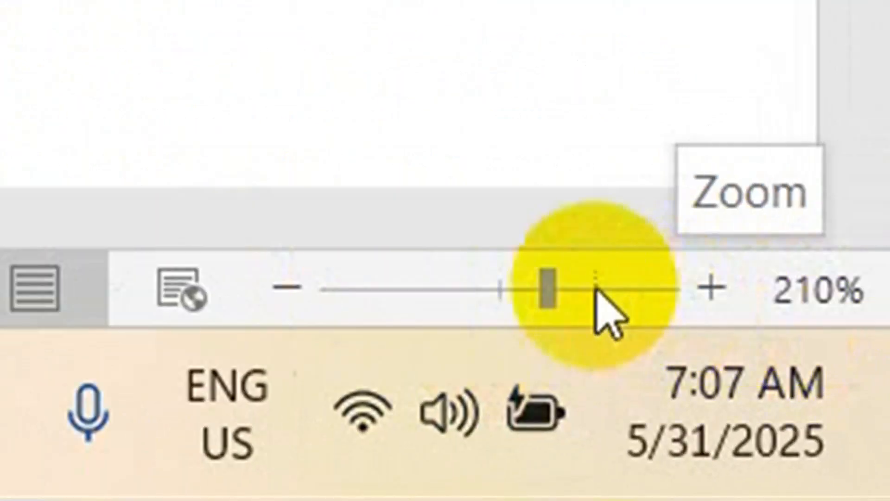
Set the page zoom to 100% and increase it to 150%.
{"action": "left_click_drag", "start_coordinate": [558, 290], "coordinate": [500, 291]}
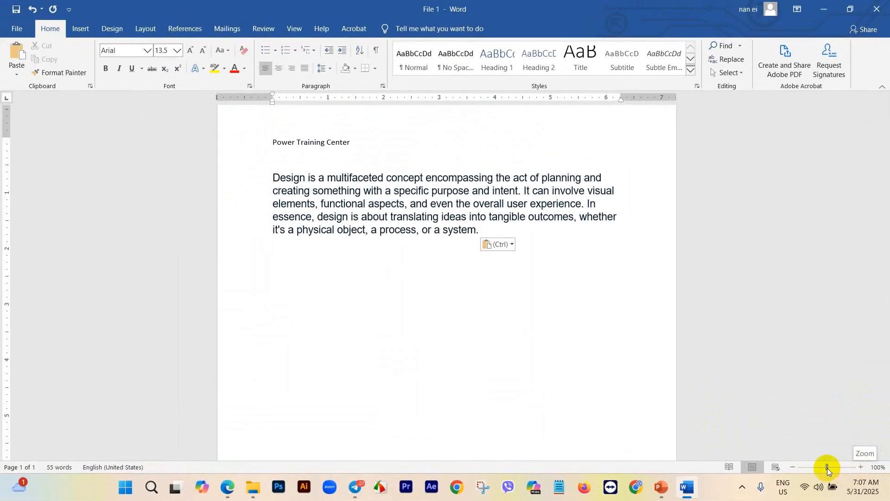
{"action": "left_click", "coordinate": [860, 468]}
{"action": "left_click", "coordinate": [861, 467]}
{"action": "left_click", "coordinate": [863, 468]}
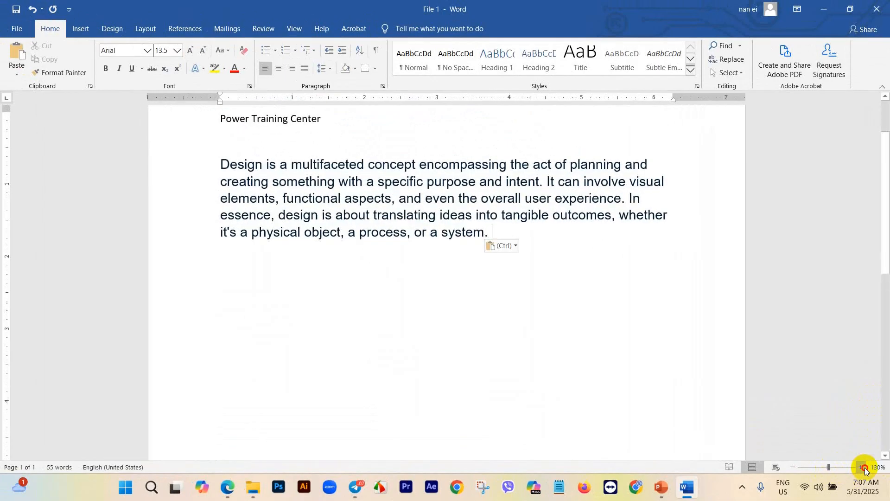
{"action": "left_click", "coordinate": [864, 469]}
{"action": "left_click", "coordinate": [860, 469]}
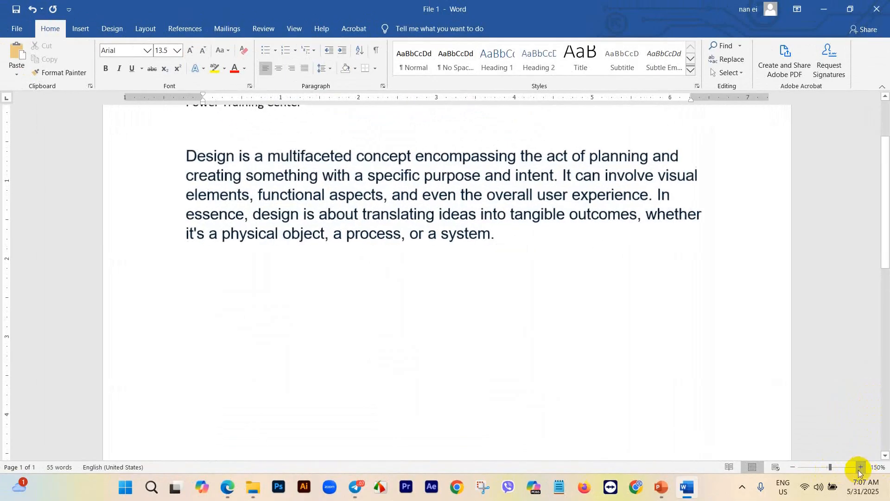
Reduce the page zoom to 100%.
{"action": "left_click", "coordinate": [796, 467]}
{"action": "left_click", "coordinate": [796, 468]}
{"action": "left_click", "coordinate": [796, 468]}
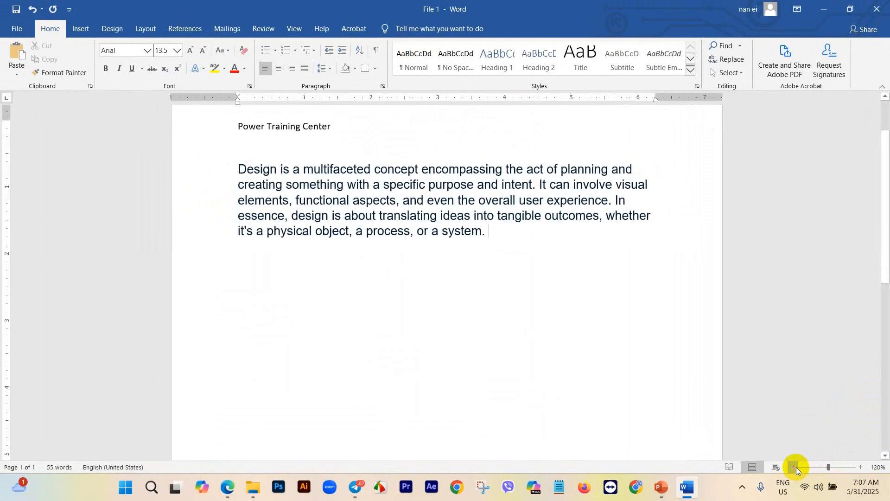
{"action": "left_click", "coordinate": [796, 467]}
{"action": "left_click", "coordinate": [796, 468]}
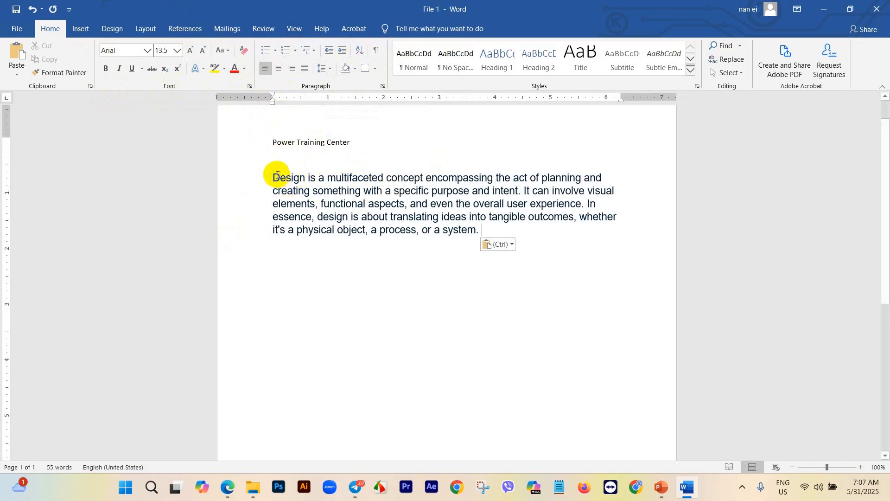
Center-align the paragraph that begins "Design is a multifaceted concept".
{"action": "left_click_drag", "start_coordinate": [274, 177], "coordinate": [512, 243]}
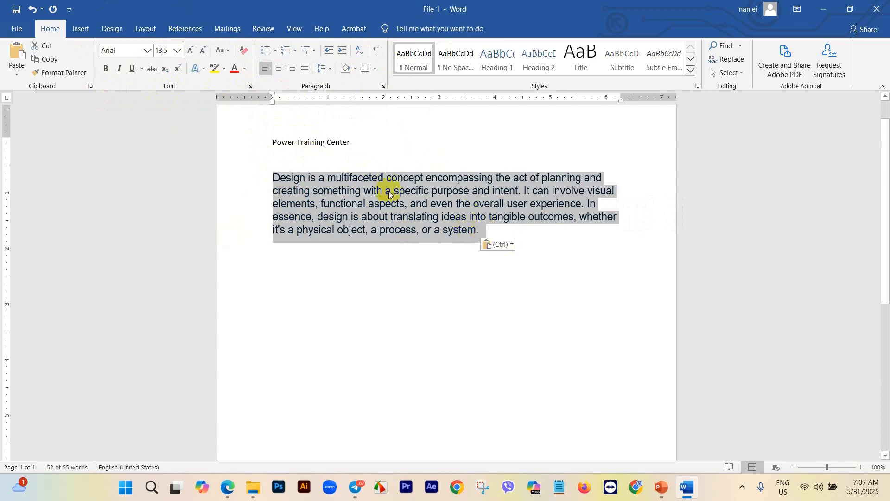
{"action": "left_click", "coordinate": [278, 70]}
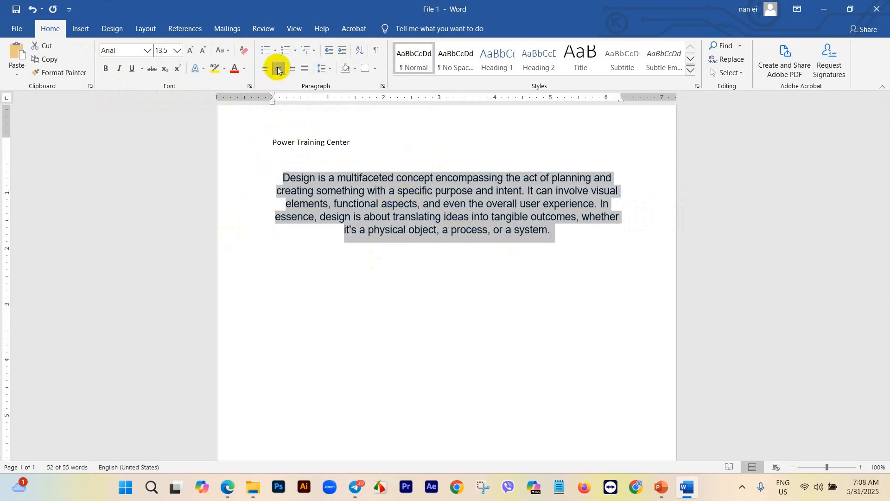
{"action": "left_click", "coordinate": [340, 236]}
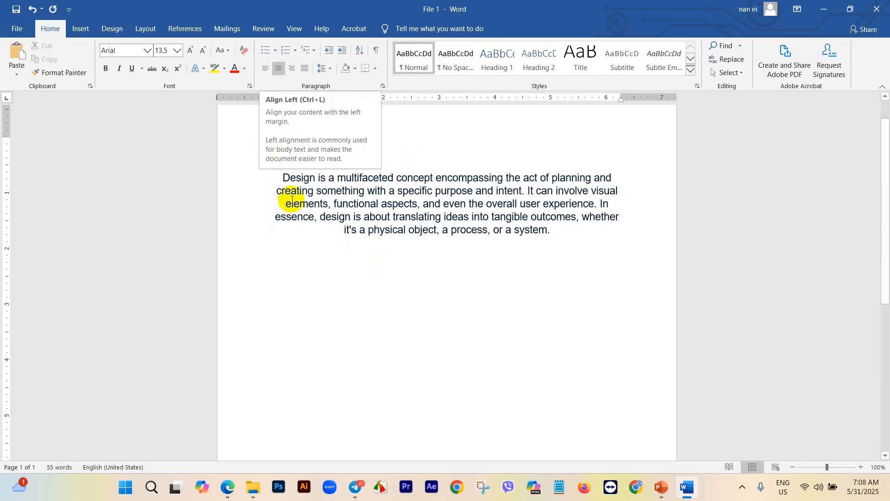
Try left alignment and right alignment on the "Design is a multifaceted concept" paragraph.
{"action": "left_click_drag", "start_coordinate": [285, 176], "coordinate": [575, 241]}
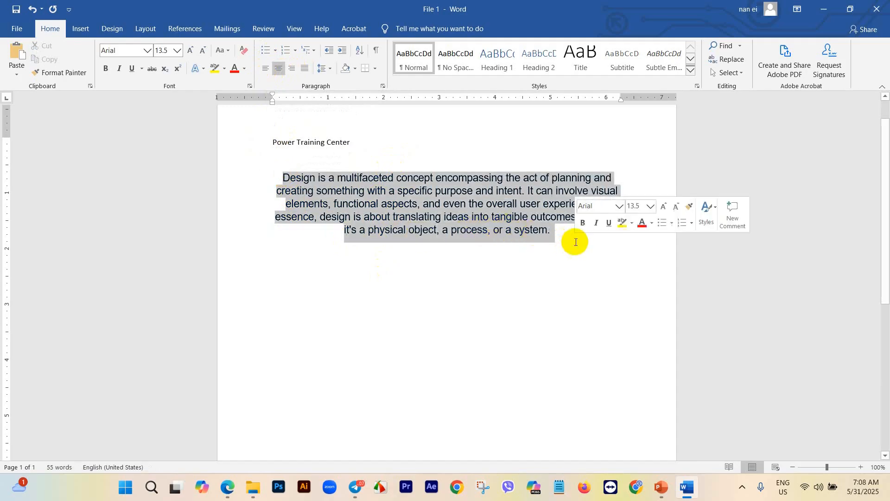
{"action": "left_click", "coordinate": [264, 69]}
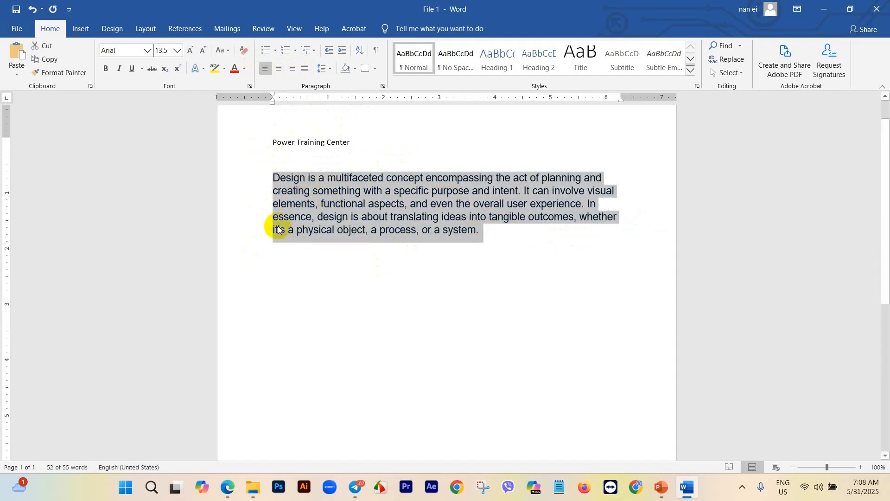
{"action": "left_click", "coordinate": [292, 68]}
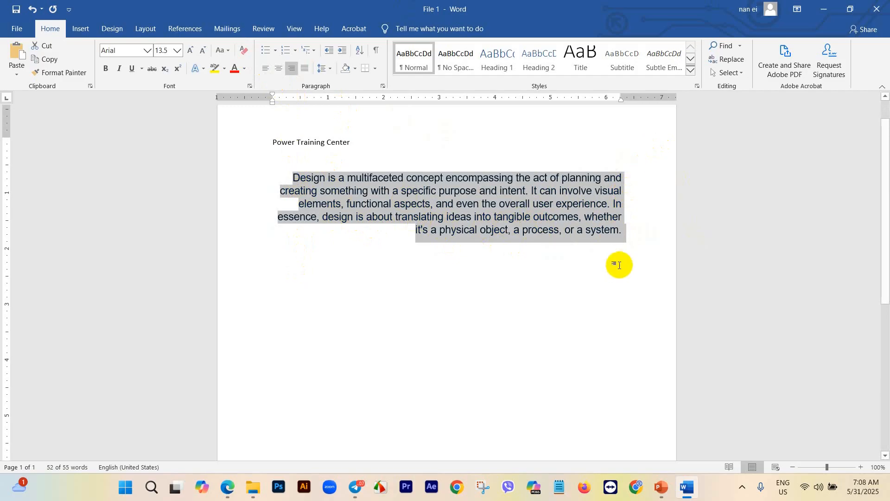
Justify the Design paragraph between both margins and clear the selection.
{"action": "left_click", "coordinate": [305, 69]}
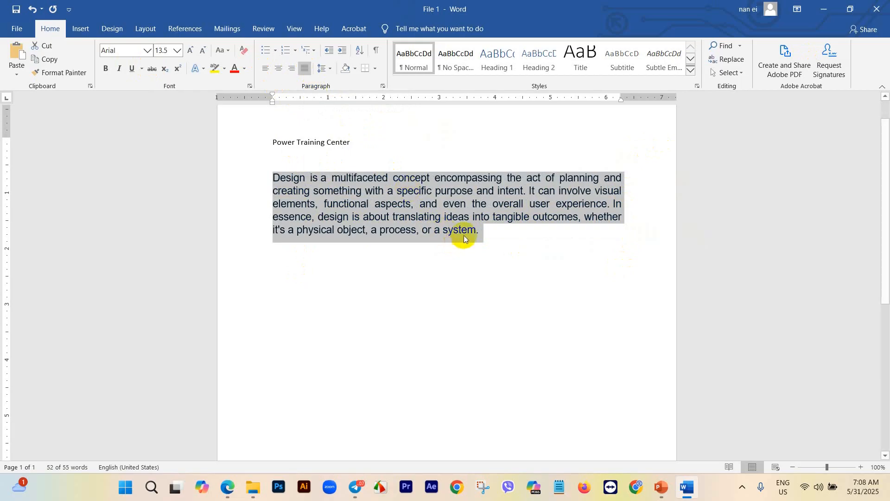
{"action": "left_click", "coordinate": [486, 235]}
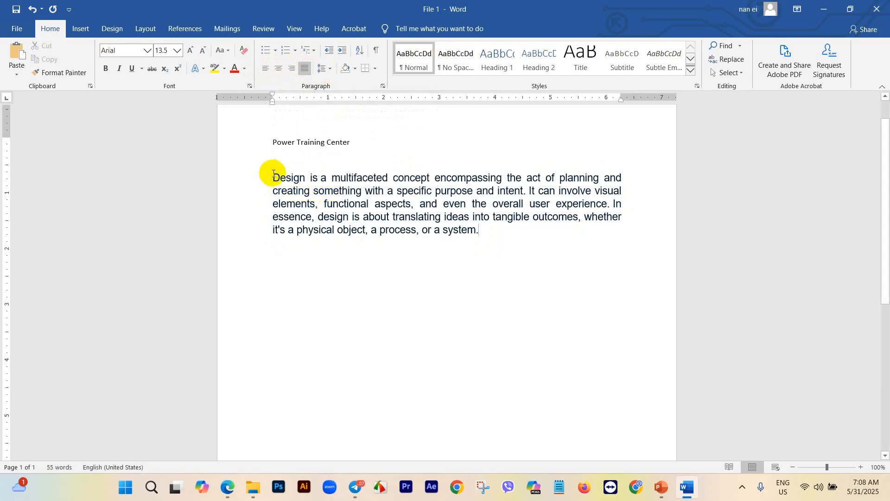
Set the line spacing of the whole Design paragraph to 3.0.
{"action": "left_click_drag", "start_coordinate": [274, 178], "coordinate": [482, 243]}
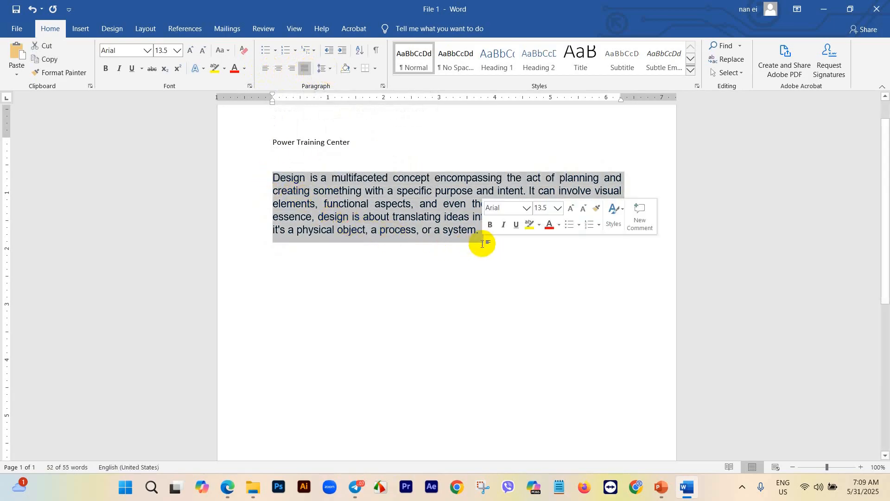
{"action": "left_click", "coordinate": [335, 68]}
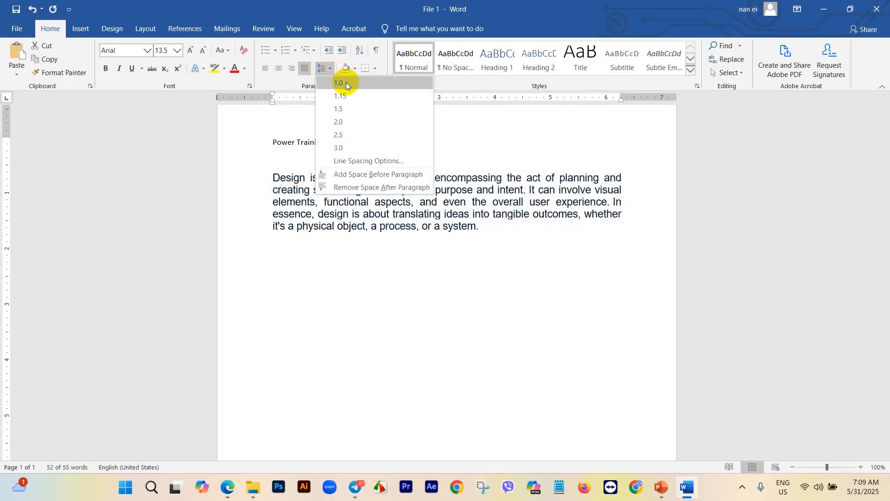
{"action": "left_click", "coordinate": [339, 149]}
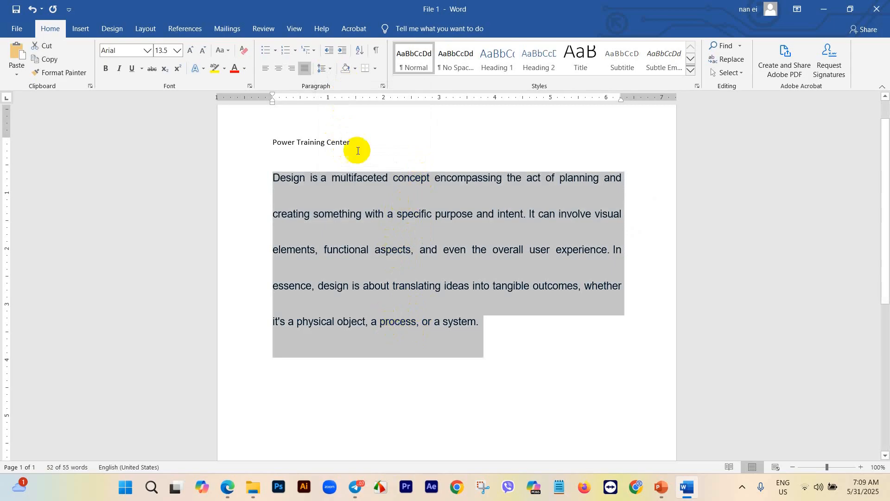
Set the Design paragraph's line spacing to 1.15 and deselect the text.
{"action": "left_click", "coordinate": [333, 63]}
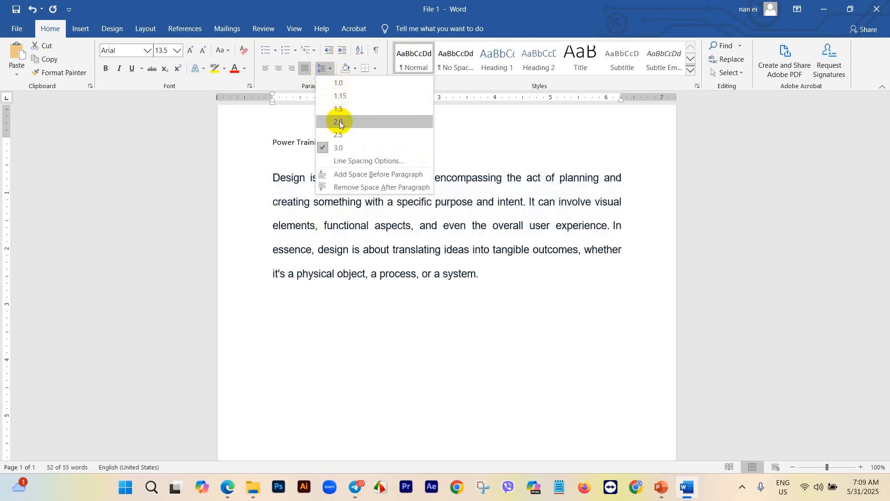
{"action": "left_click", "coordinate": [344, 96]}
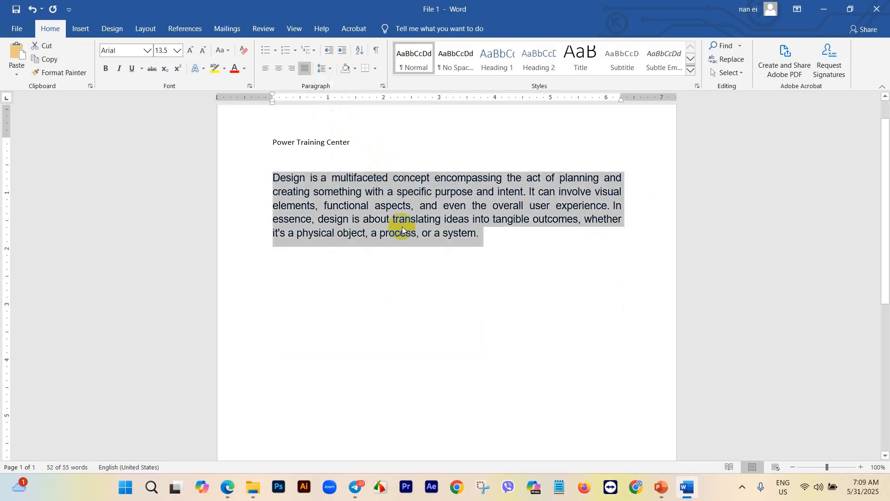
{"action": "left_click", "coordinate": [486, 234]}
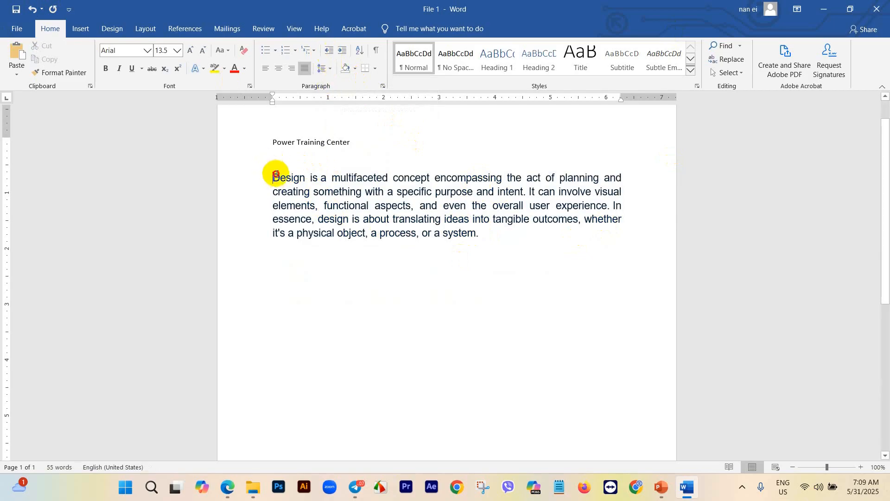
Copy the Design paragraph and paste the duplicate below the original, leaving a gap between them.
{"action": "left_click_drag", "start_coordinate": [275, 174], "coordinate": [478, 235]}
{"action": "key", "text": "ctrl+c"}
{"action": "left_click", "coordinate": [279, 175]}
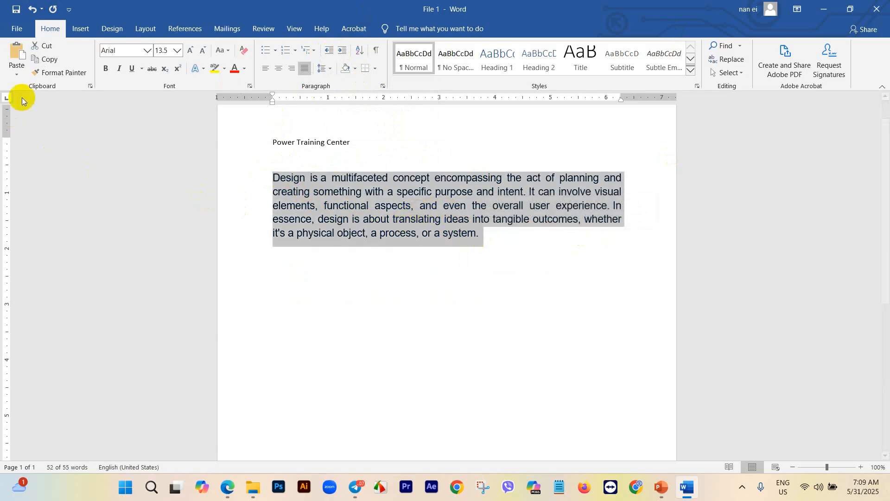
{"action": "left_click", "coordinate": [50, 59]}
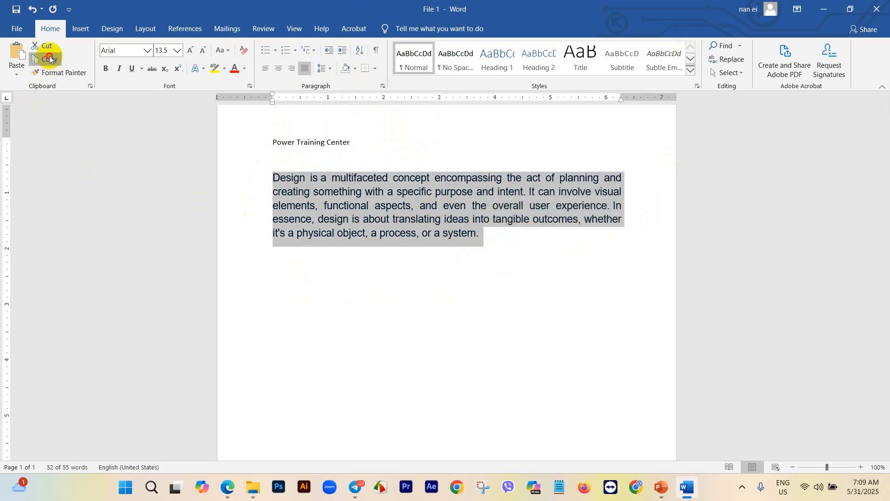
{"action": "left_click", "coordinate": [488, 234]}
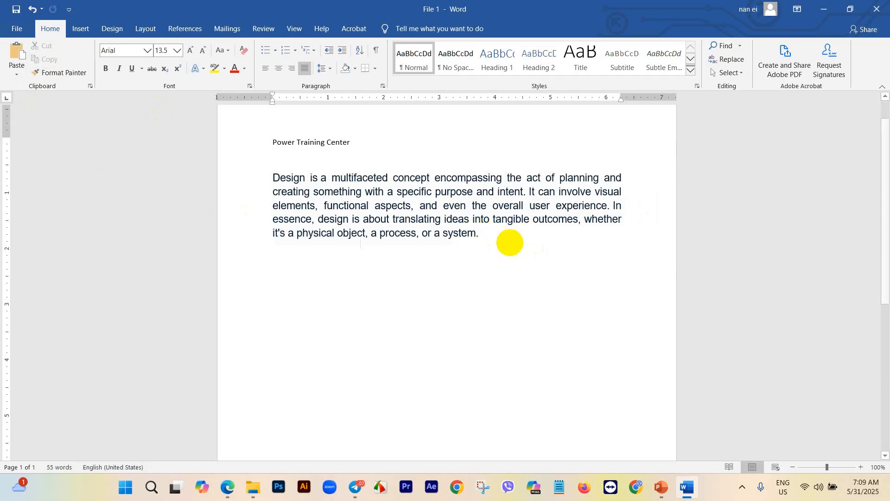
{"action": "key", "text": "Return"}
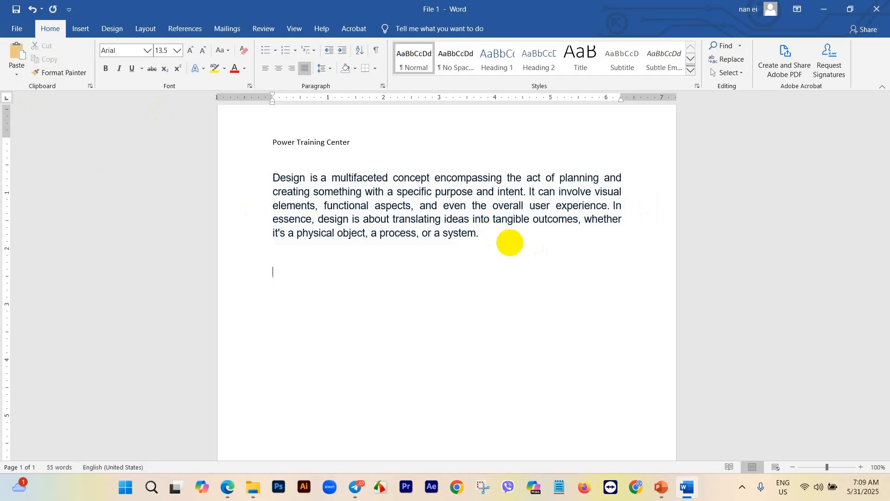
{"action": "left_click", "coordinate": [16, 55]}
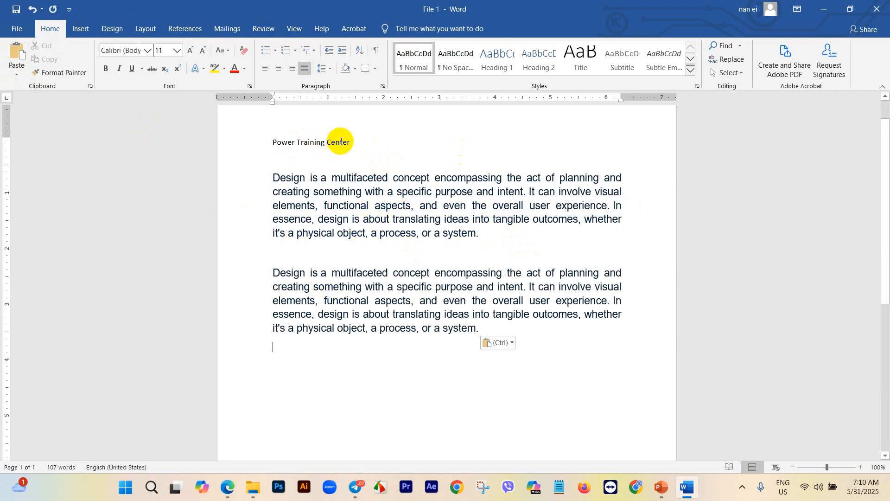
Copy the "Power Training Center" heading and paste it on the line below the second Design paragraph.
{"action": "left_click_drag", "start_coordinate": [351, 140], "coordinate": [278, 145]}
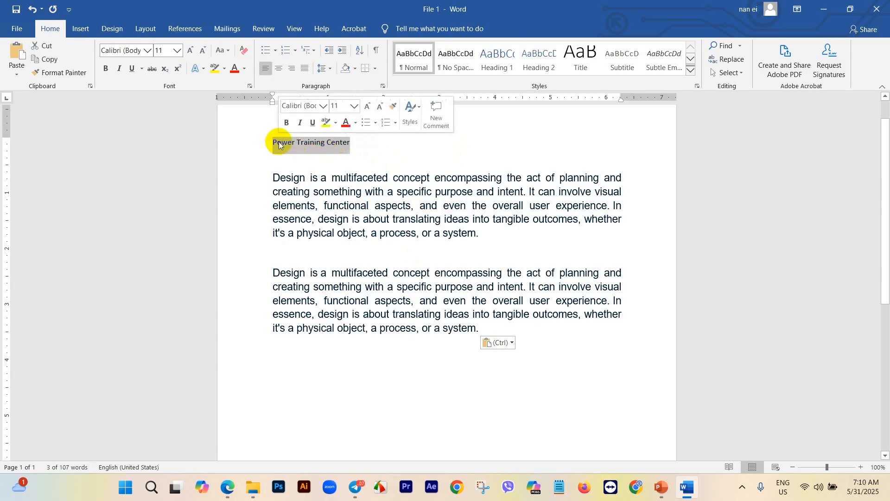
{"action": "left_click", "coordinate": [48, 60]}
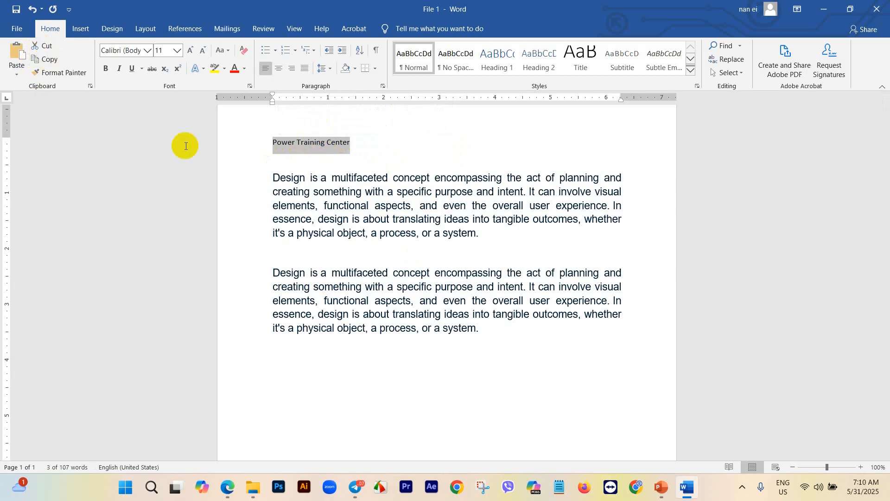
{"action": "left_click", "coordinate": [283, 367]}
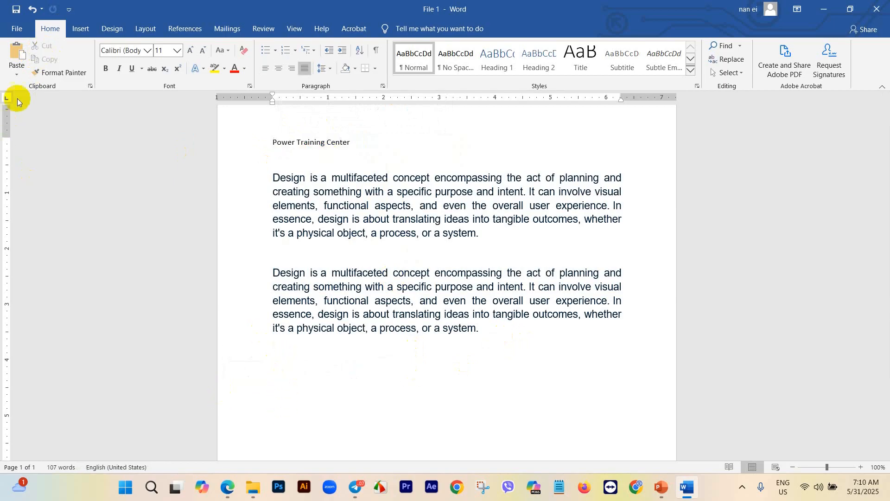
{"action": "left_click", "coordinate": [16, 76]}
{"action": "left_click", "coordinate": [17, 74]}
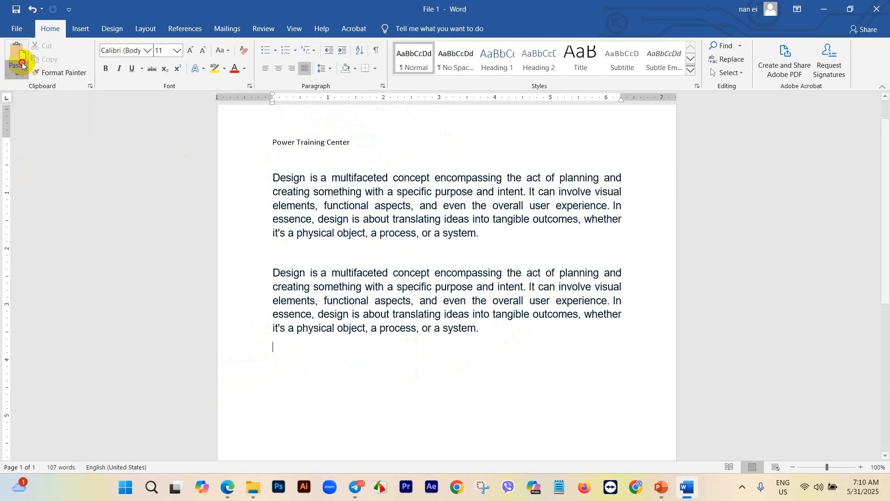
{"action": "left_click", "coordinate": [15, 55]}
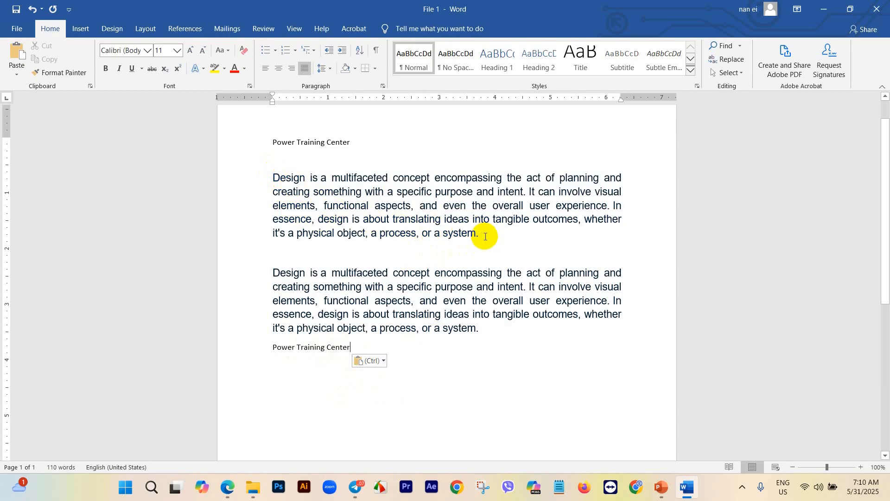
Cut the first Design paragraph and paste it a few lines below the second "Power Training Center" line.
{"action": "left_click_drag", "start_coordinate": [481, 234], "coordinate": [286, 178]}
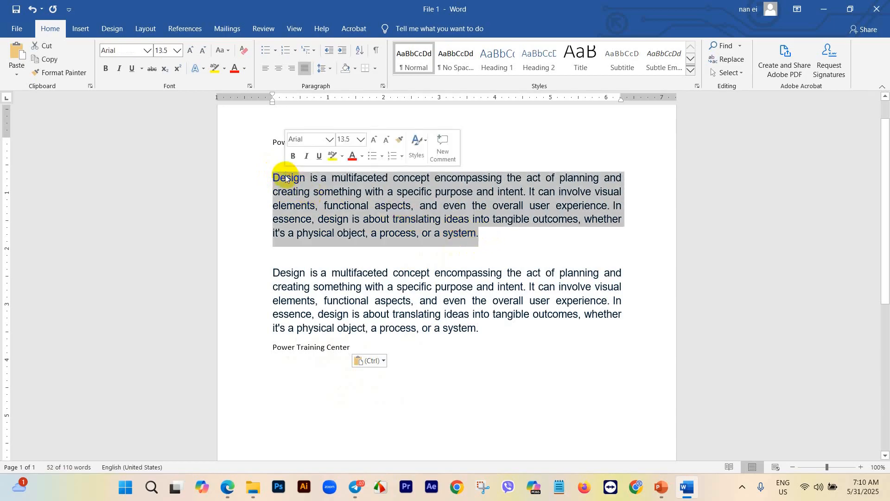
{"action": "left_click", "coordinate": [46, 49]}
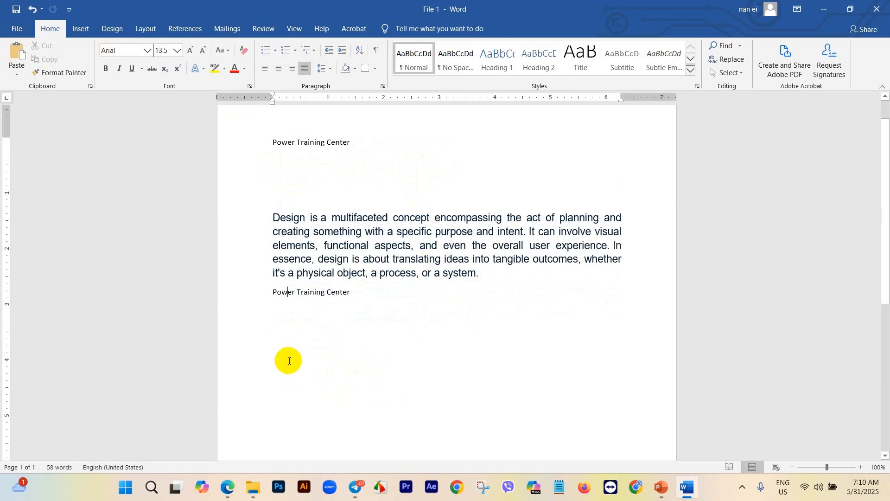
{"action": "left_click", "coordinate": [281, 380]}
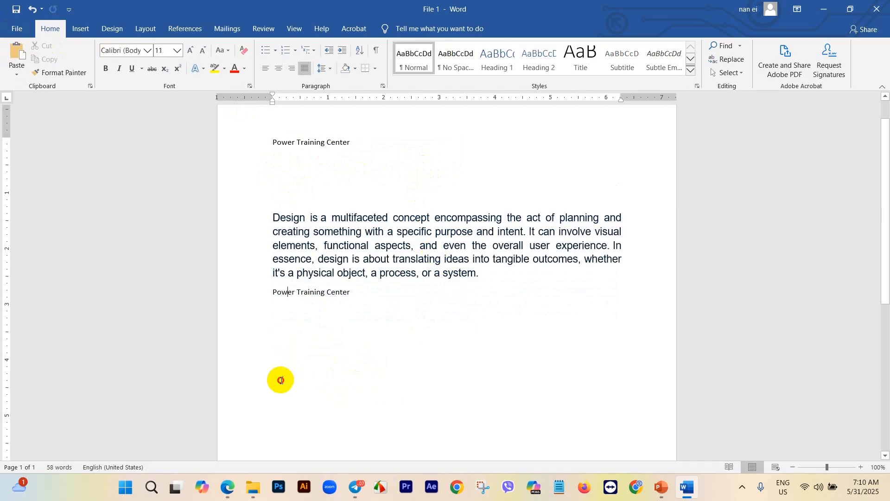
{"action": "left_click", "coordinate": [355, 309]}
{"action": "key", "text": "ctrl+z"}
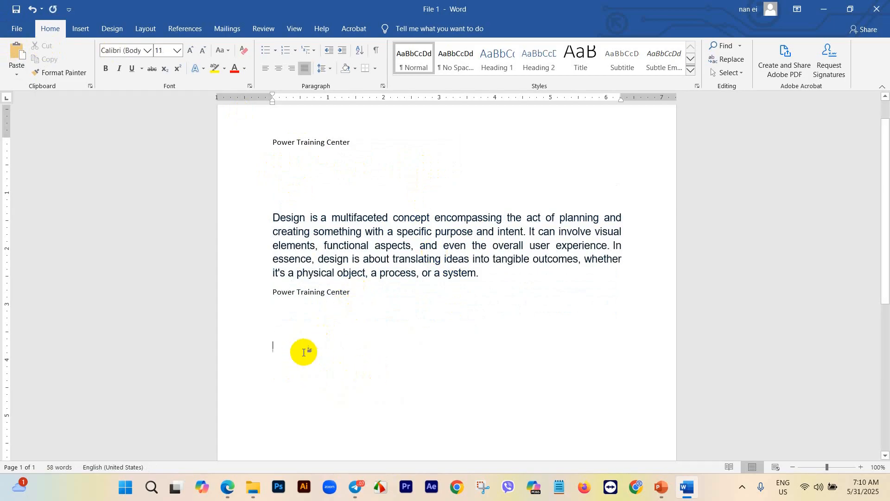
{"action": "left_click", "coordinate": [17, 55]}
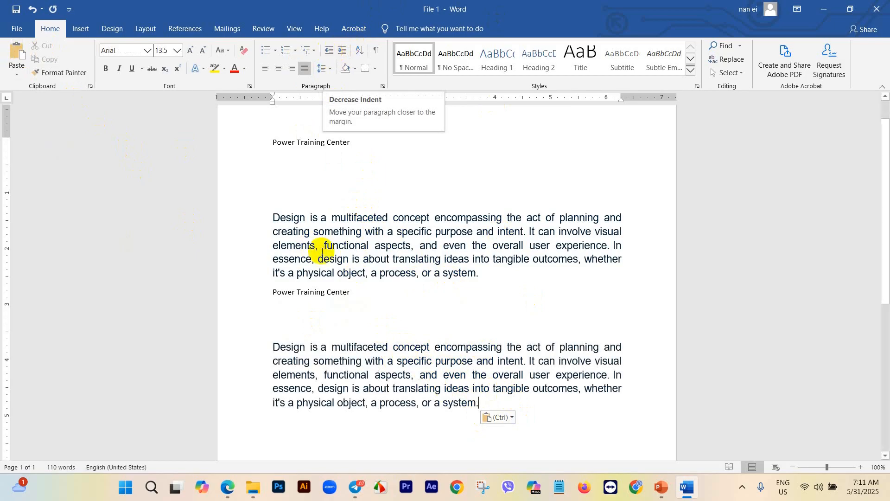
Increase the indent of the upper Design paragraph by three levels and deselect it.
{"action": "left_click_drag", "start_coordinate": [273, 217], "coordinate": [491, 274]}
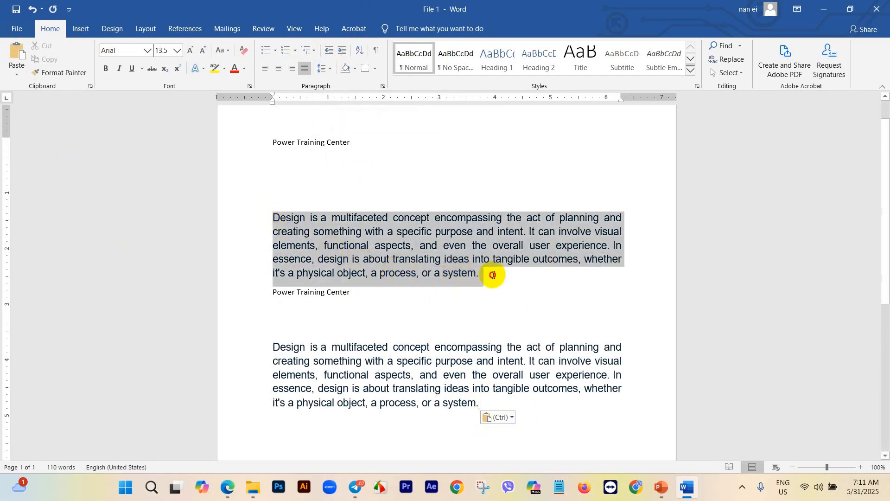
{"action": "left_click", "coordinate": [341, 53]}
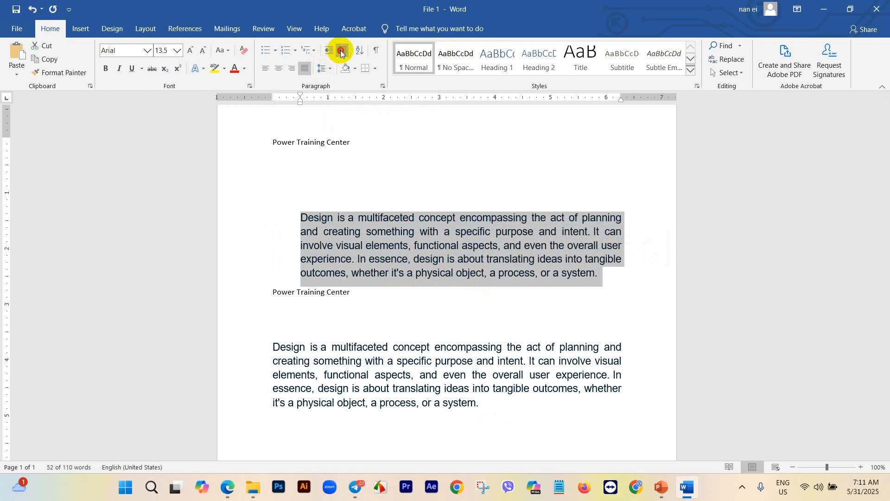
{"action": "left_click", "coordinate": [342, 53]}
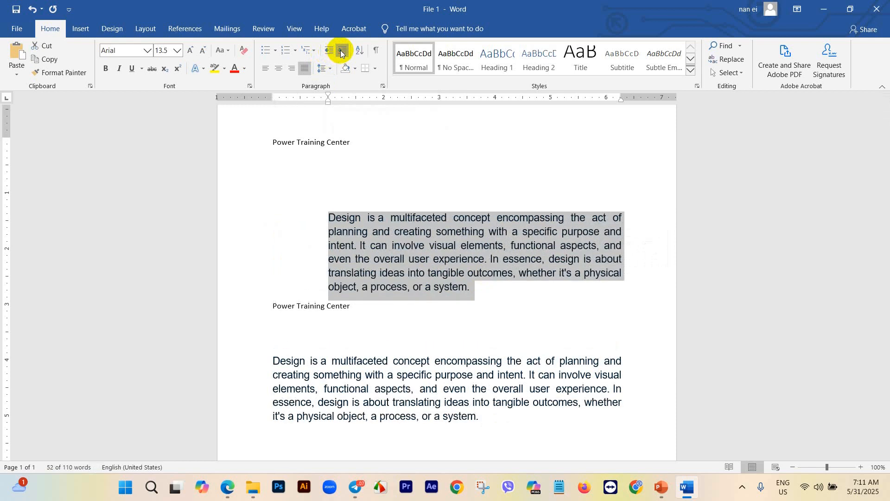
{"action": "left_click", "coordinate": [341, 53]}
{"action": "left_click", "coordinate": [403, 301]}
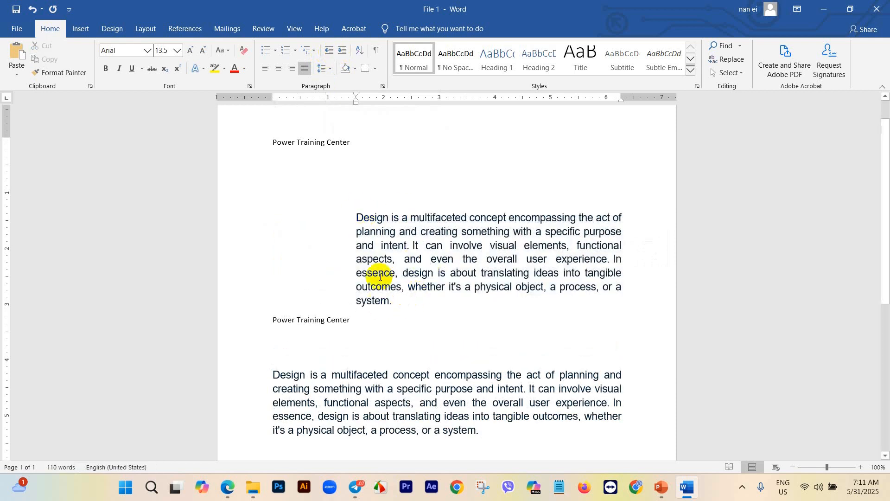
{"action": "left_click", "coordinate": [431, 258]}
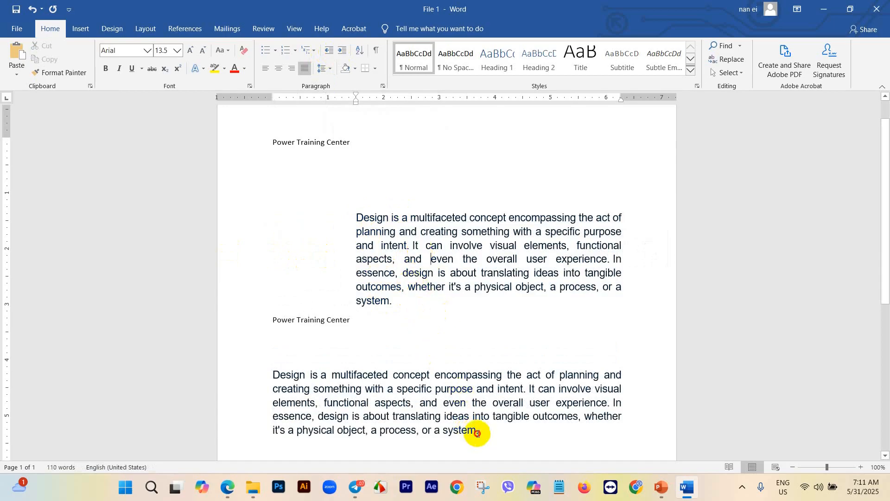
Increase the indent of the lower Design paragraph by one level and deselect it.
{"action": "left_click_drag", "start_coordinate": [477, 433], "coordinate": [275, 374]}
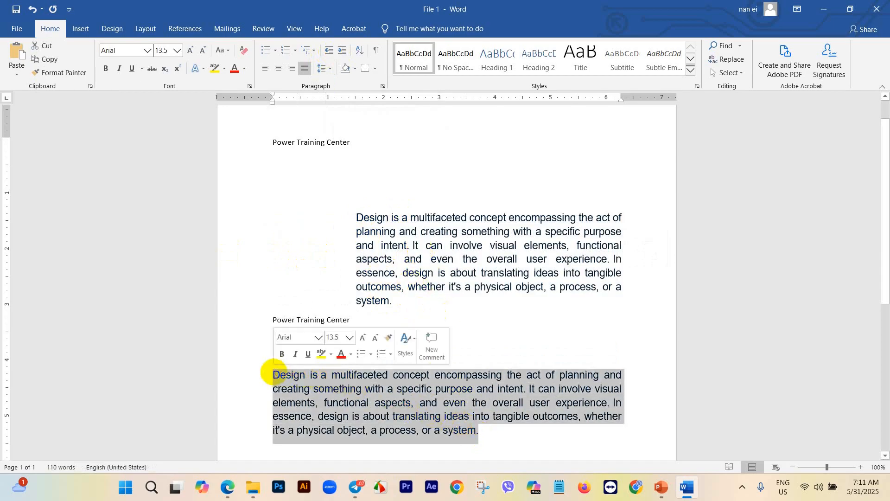
{"action": "left_click", "coordinate": [342, 50]}
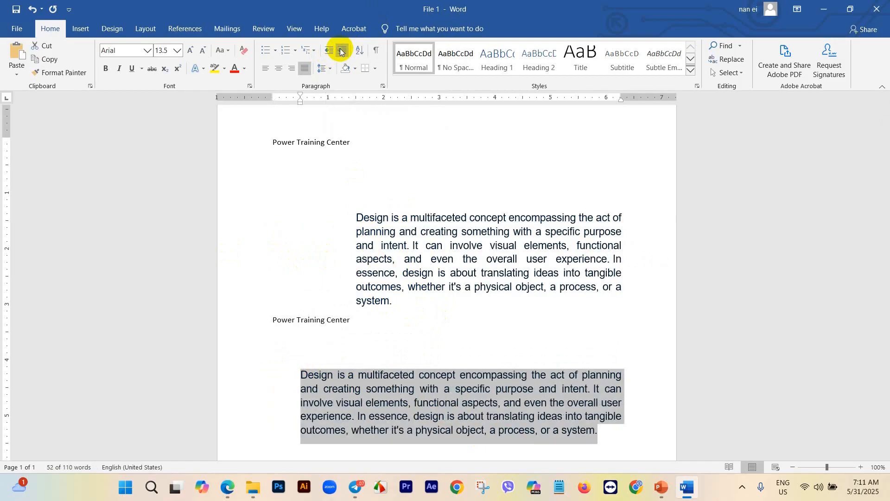
{"action": "left_click", "coordinate": [400, 416]}
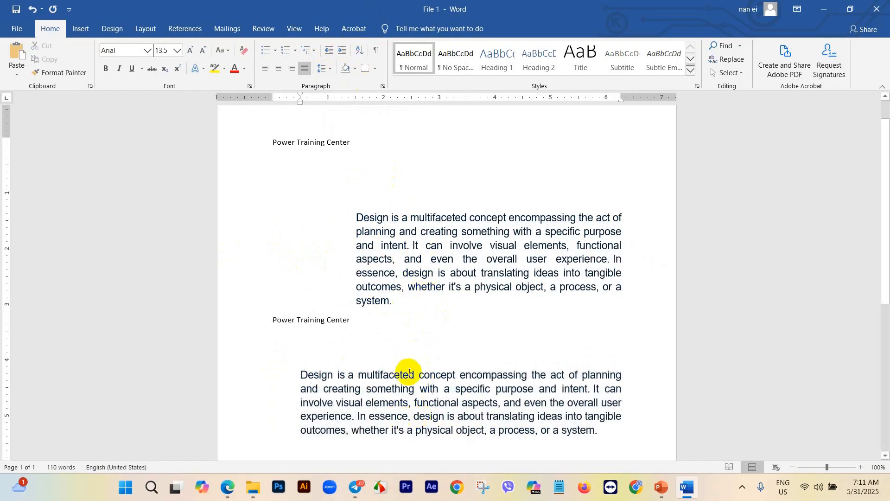
Decrease the indent of the lower Design paragraph by one level, back to the margin.
{"action": "double_click", "coordinate": [308, 374]}
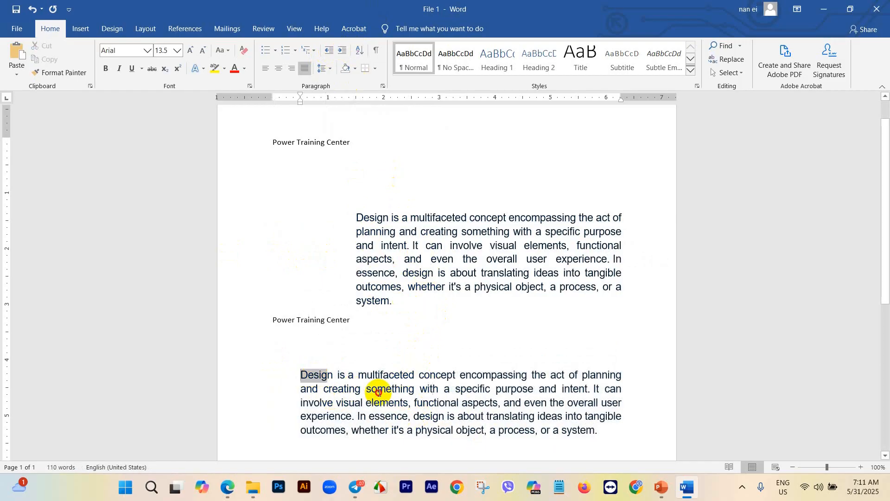
{"action": "left_click_drag", "start_coordinate": [379, 393], "coordinate": [612, 441]}
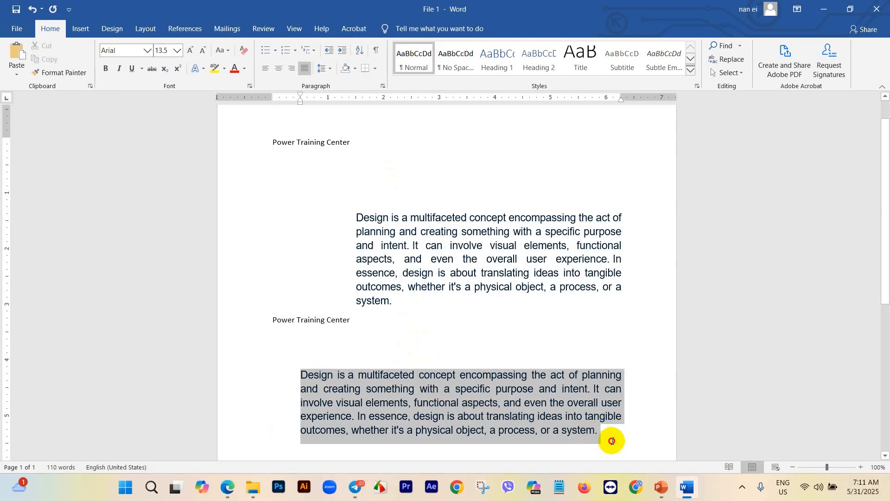
{"action": "left_click", "coordinate": [332, 55]}
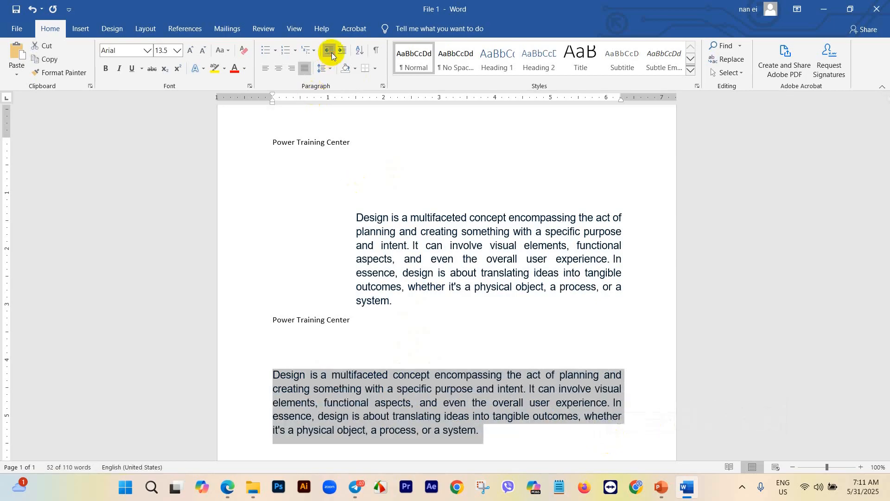
{"action": "left_click", "coordinate": [480, 435]}
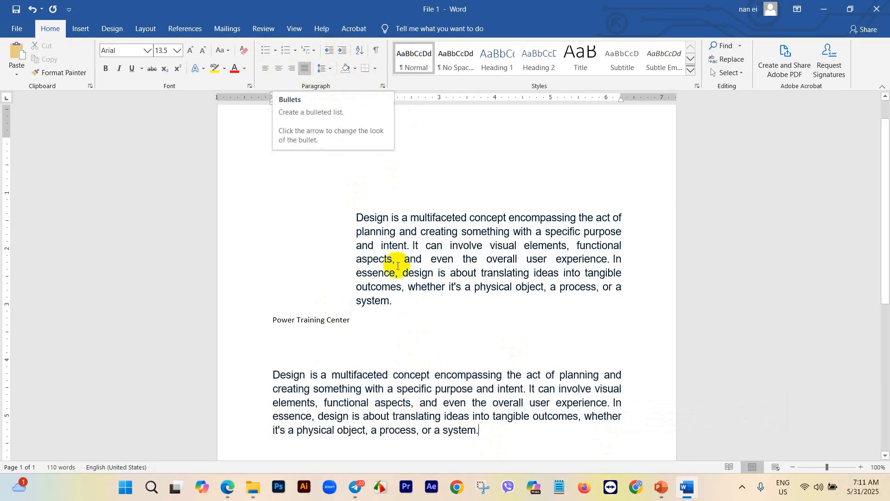
Add a four-diamond bullet to the lower Design paragraph.
{"action": "scroll", "coordinate": [398, 260], "scroll_direction": "down", "scroll_amount": 1}
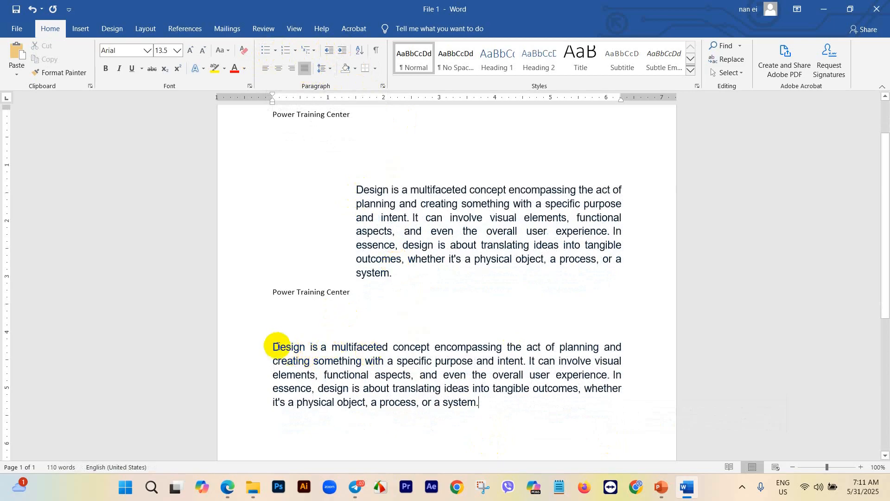
{"action": "left_click_drag", "start_coordinate": [273, 343], "coordinate": [489, 409]}
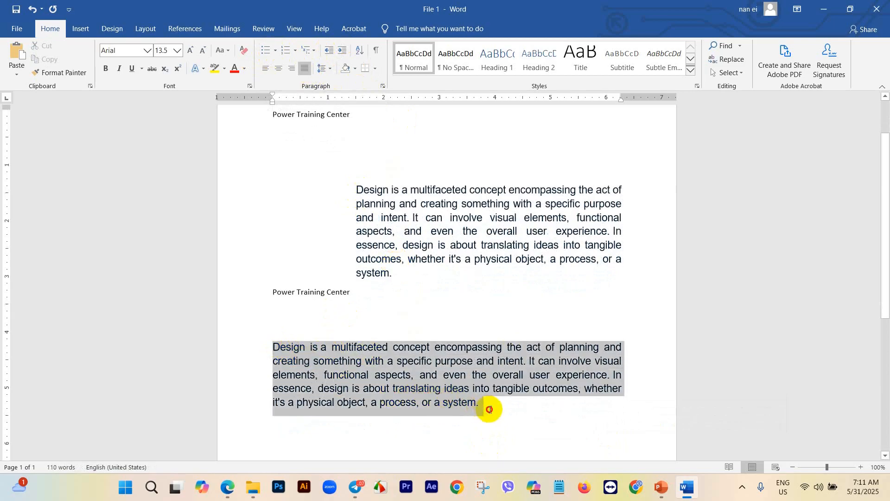
{"action": "left_click", "coordinate": [276, 51]}
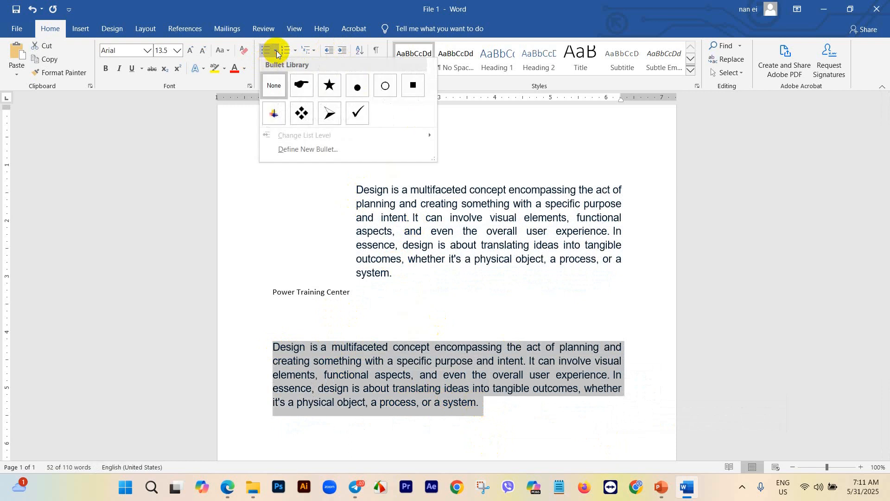
{"action": "left_click", "coordinate": [301, 114]}
{"action": "scroll", "coordinate": [403, 262], "scroll_direction": "down", "scroll_amount": 3}
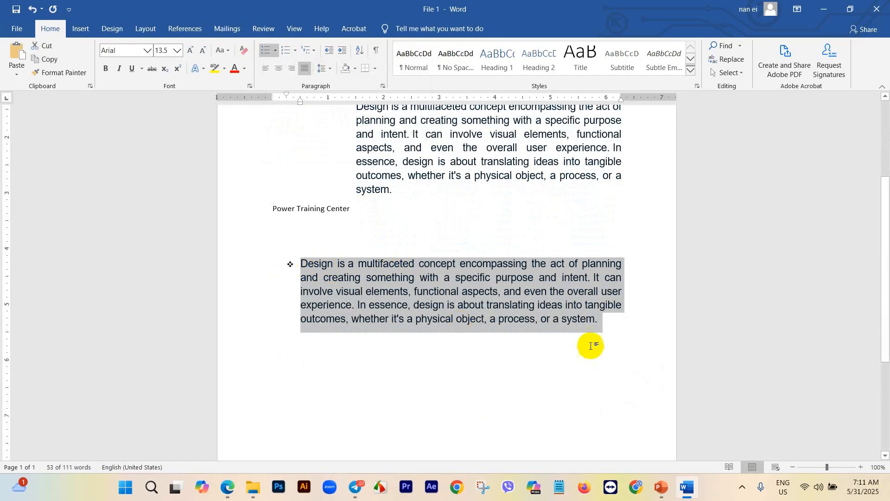
Enter "One", "Two" and "Tree" on separate unbulleted lines below the bulleted Design paragraph.
{"action": "left_click", "coordinate": [601, 319]}
{"action": "key", "text": "Return"}
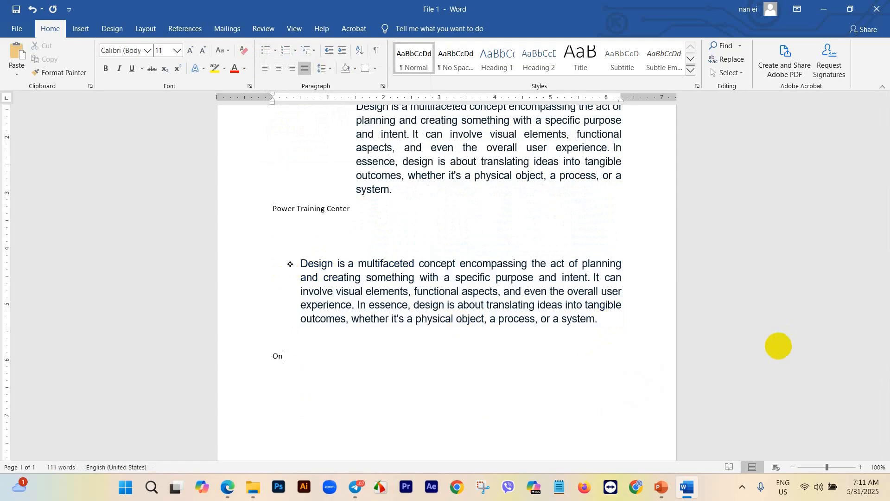
{"action": "type", "text": "wo"}
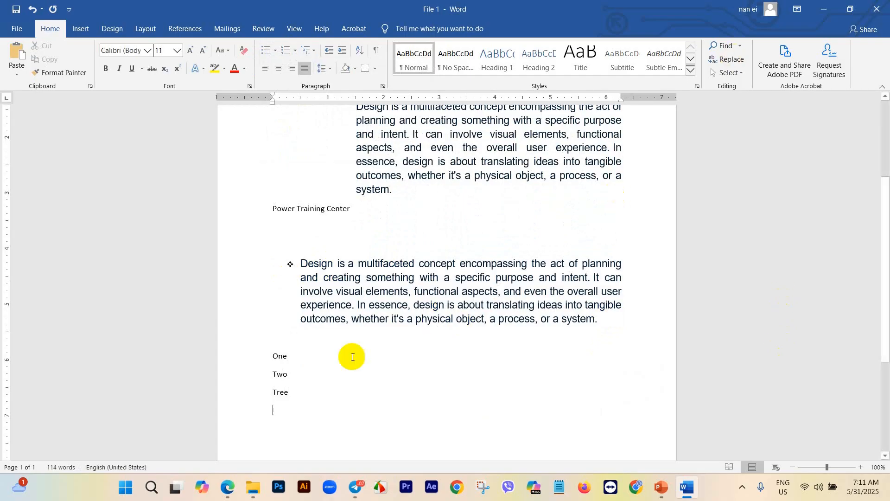
Turn the lines One, Two and Tree into a list with pointing-hand bullets.
{"action": "left_click_drag", "start_coordinate": [291, 395], "coordinate": [272, 357]}
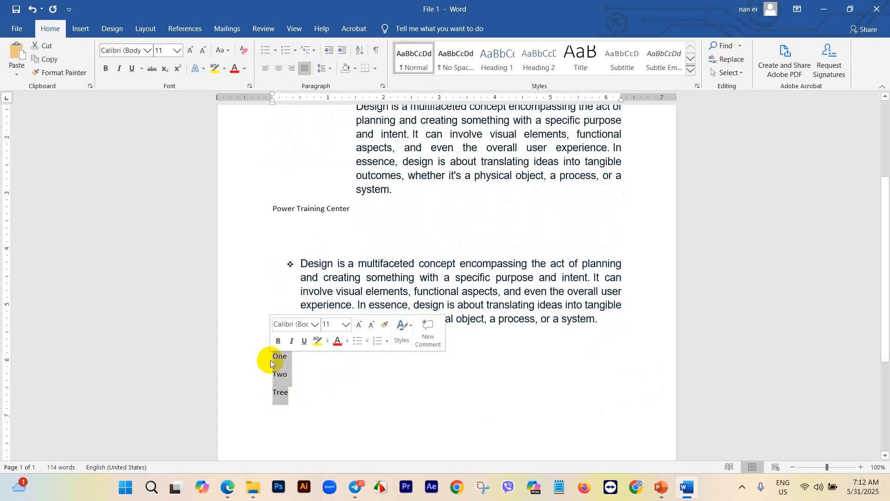
{"action": "left_click", "coordinate": [274, 54]}
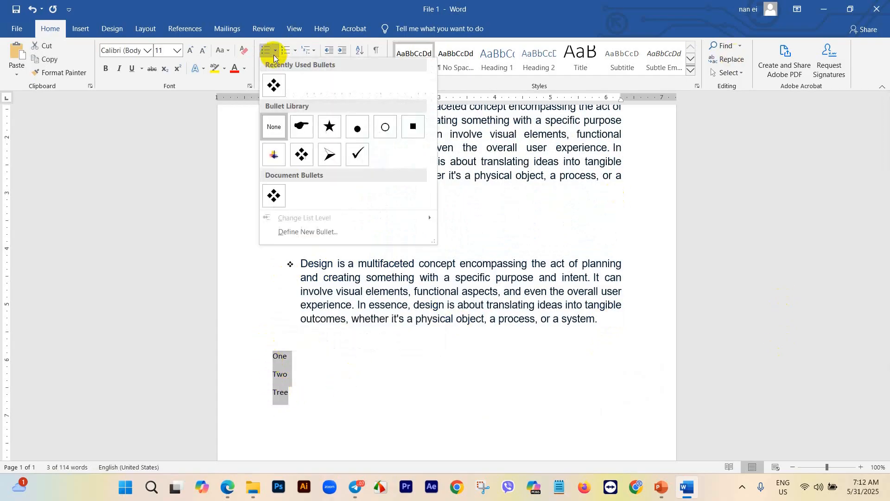
{"action": "left_click", "coordinate": [299, 127]}
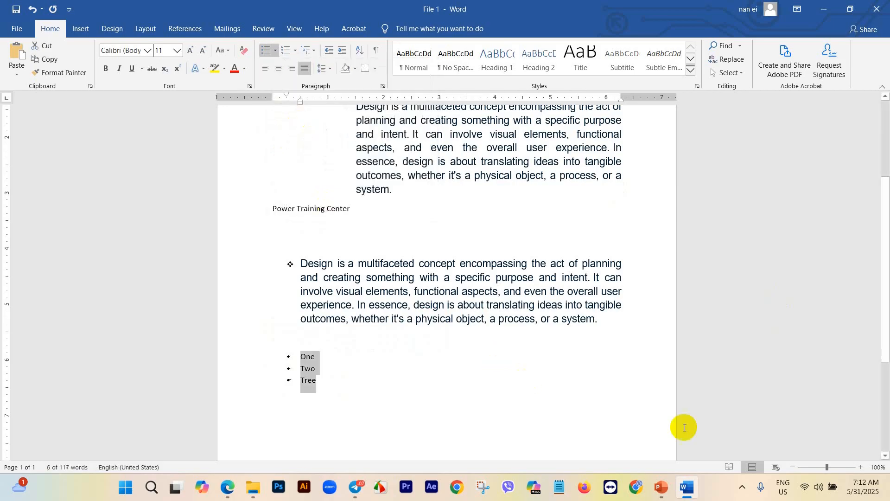
Change the bullets of the One, Two, Tree list to stars.
{"action": "left_click", "coordinate": [862, 467]}
{"action": "left_click", "coordinate": [862, 467]}
{"action": "left_click", "coordinate": [861, 467]}
{"action": "left_click", "coordinate": [861, 467]}
{"action": "left_click", "coordinate": [861, 467]}
{"action": "left_click", "coordinate": [861, 467]}
{"action": "left_click", "coordinate": [862, 466]}
{"action": "left_click", "coordinate": [862, 467]}
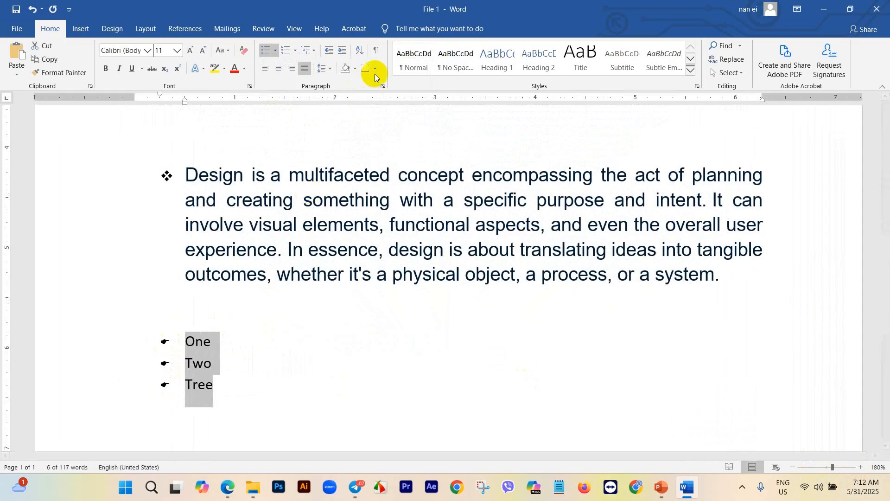
{"action": "left_click", "coordinate": [279, 51]}
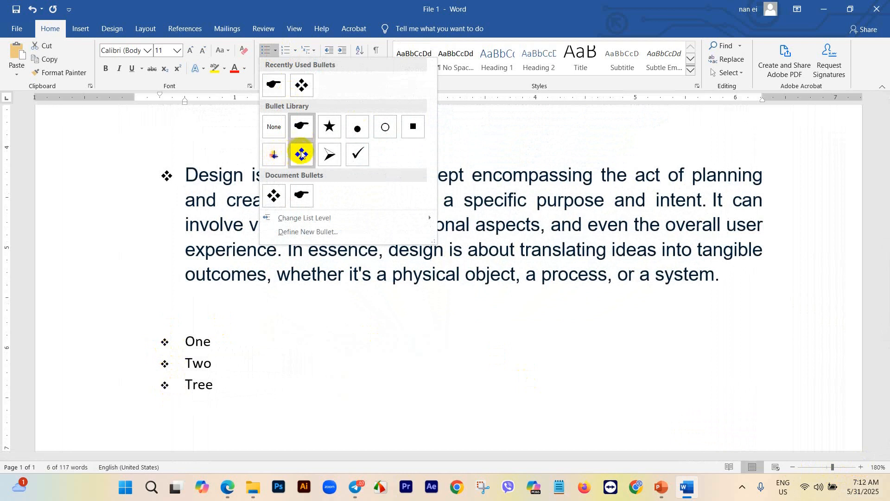
{"action": "left_click", "coordinate": [329, 126]}
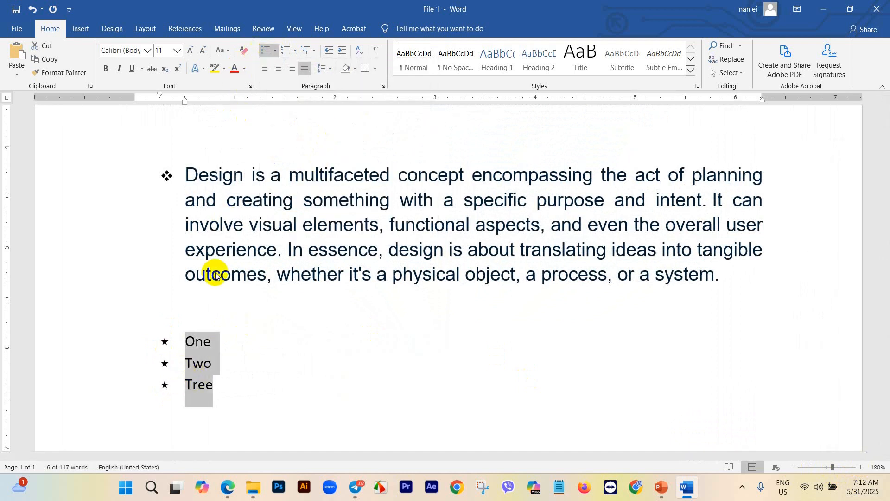
Number the One, Two, Tree list with lowercase Roman numerals (i., ii., iii.) and add the items "Four", "Five" and "Six".
{"action": "left_click", "coordinate": [297, 49]}
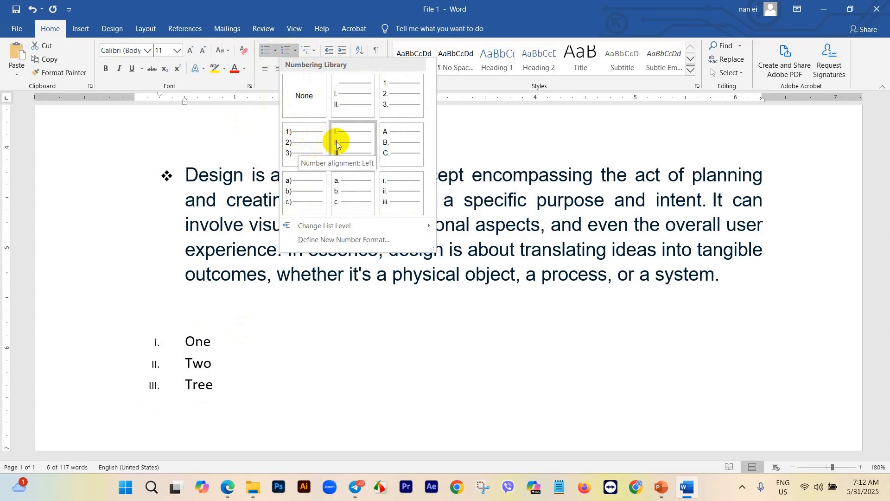
{"action": "left_click", "coordinate": [396, 198]}
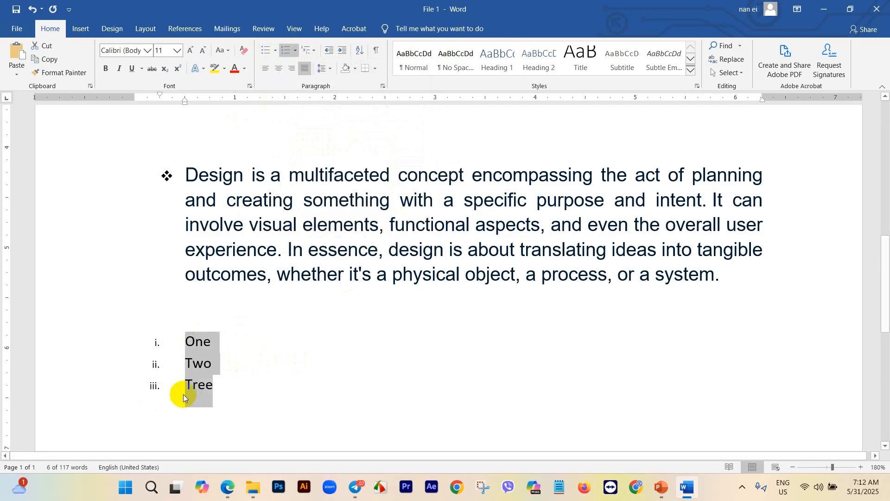
{"action": "left_click", "coordinate": [410, 387]}
{"action": "key", "text": "Return"}
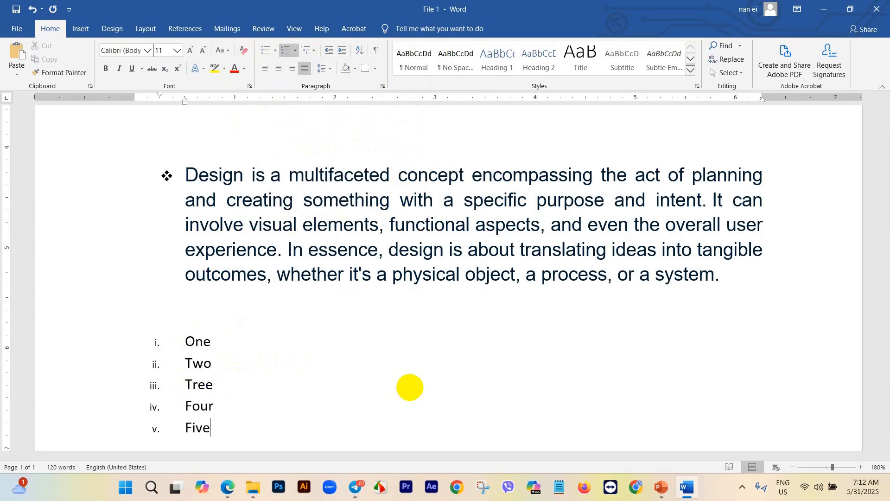
{"action": "key", "text": "Return"}
{"action": "type", "text": "Six"}
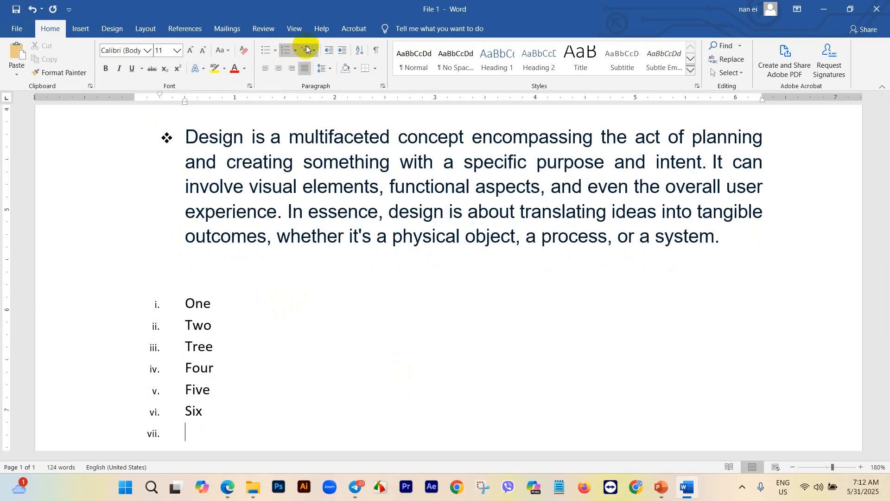
Shade the bulleted Design paragraph with the green theme color and deselect it.
{"action": "left_click", "coordinate": [355, 70]}
{"action": "left_click", "coordinate": [354, 70]}
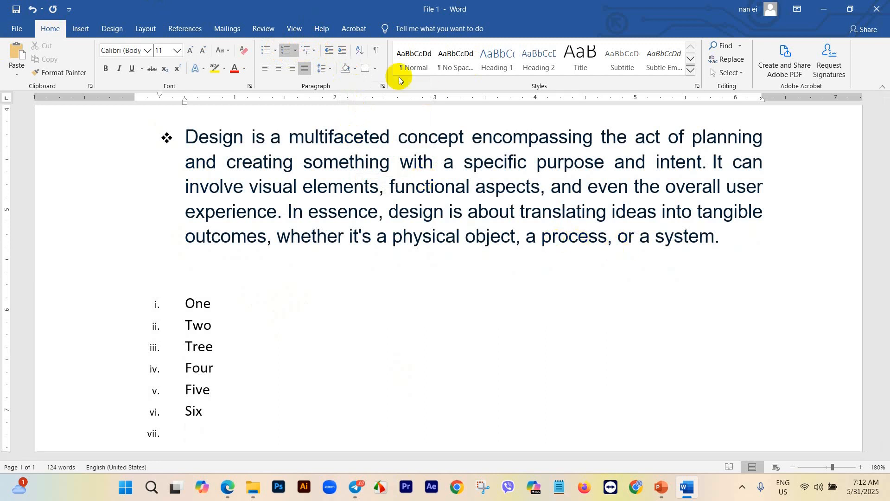
{"action": "left_click_drag", "start_coordinate": [723, 238], "coordinate": [185, 138]}
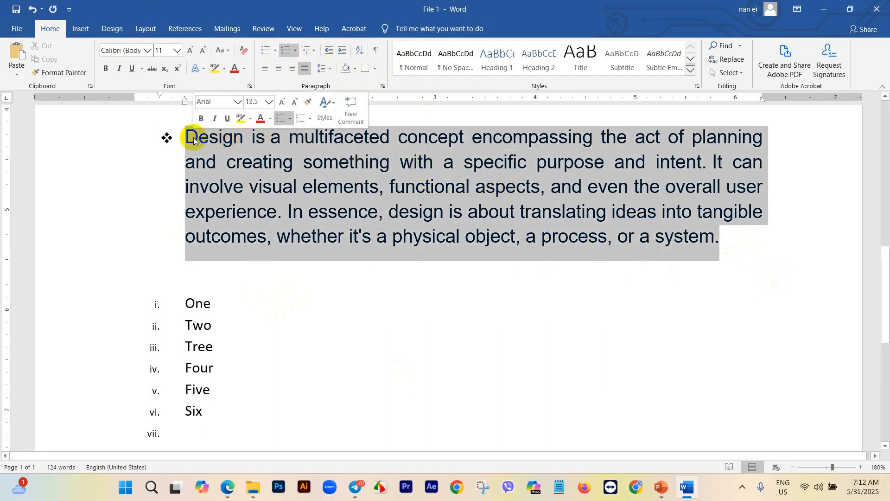
{"action": "left_click", "coordinate": [356, 67]}
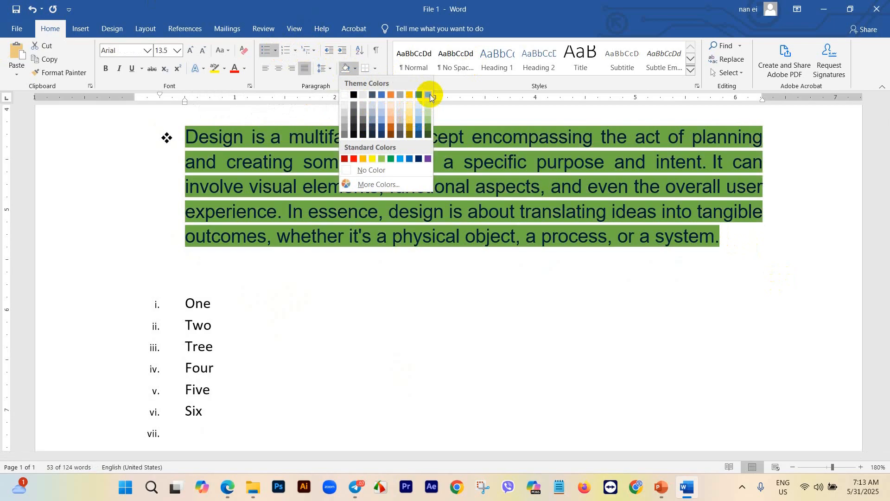
{"action": "left_click", "coordinate": [430, 94]}
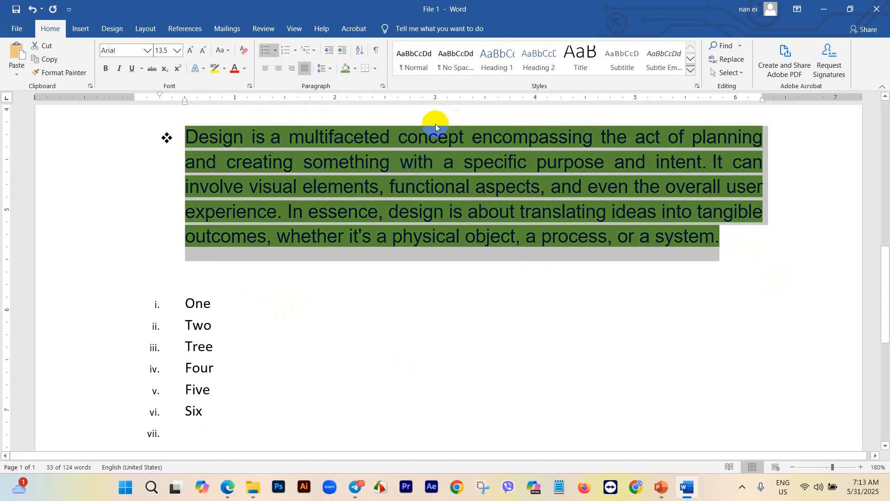
{"action": "left_click", "coordinate": [728, 241]}
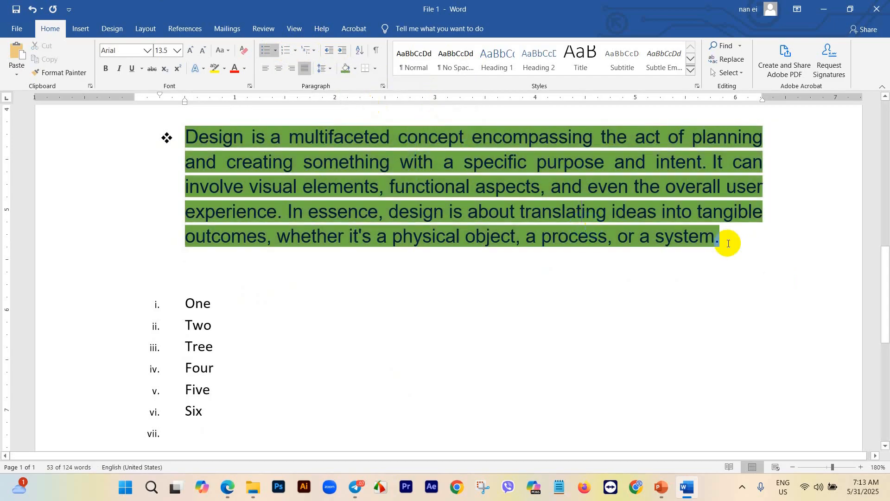
{"action": "left_click_drag", "start_coordinate": [728, 241], "coordinate": [208, 119]}
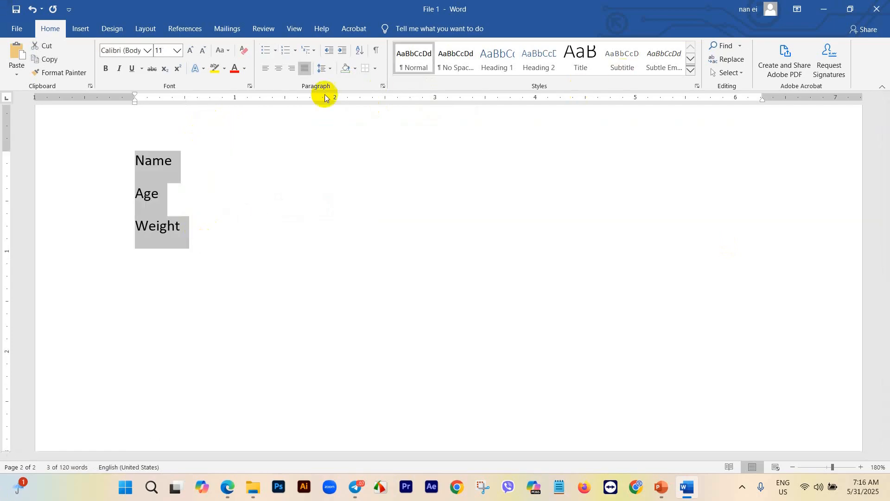
{"action": "left_click", "coordinate": [376, 72]}
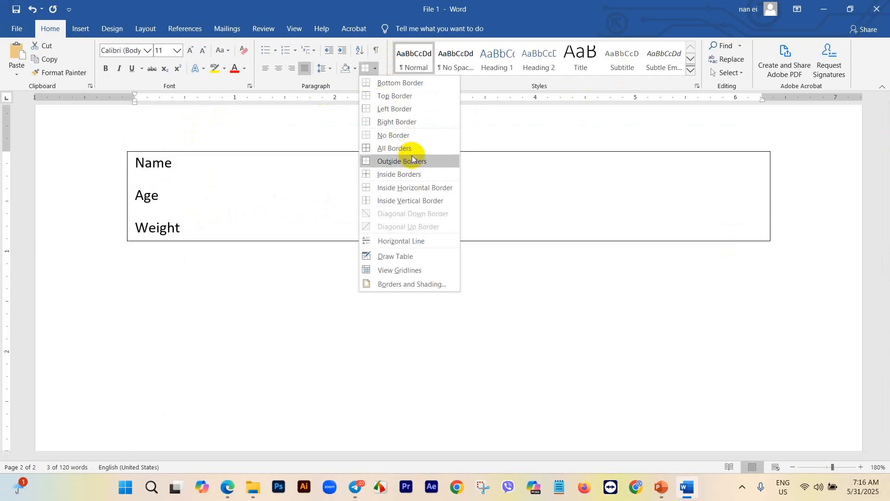
{"action": "left_click", "coordinate": [556, 269]}
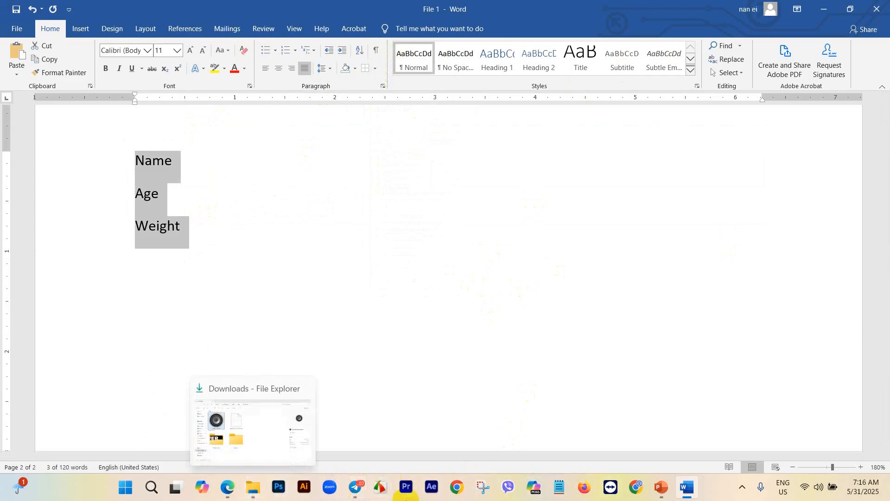
{"action": "left_click", "coordinate": [441, 439]}
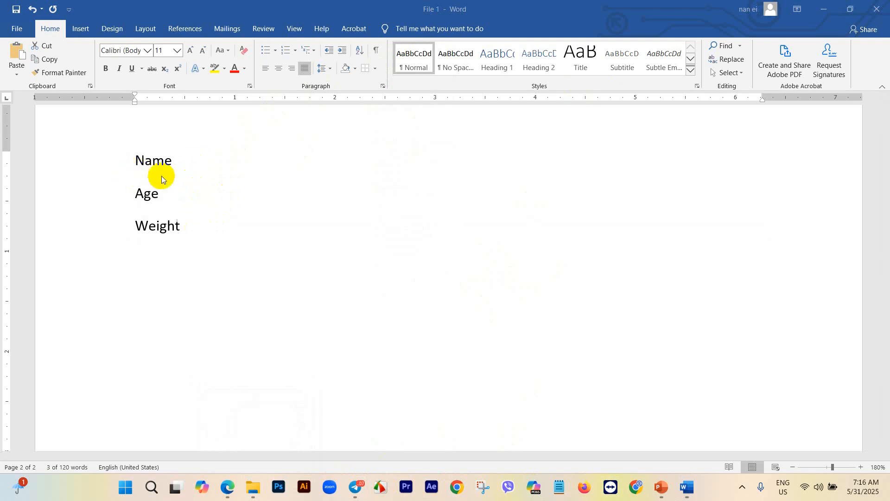
Add a new line "Gender" below the Weight line on page 2.
{"action": "left_click", "coordinate": [182, 160]}
{"action": "left_click", "coordinate": [169, 206]}
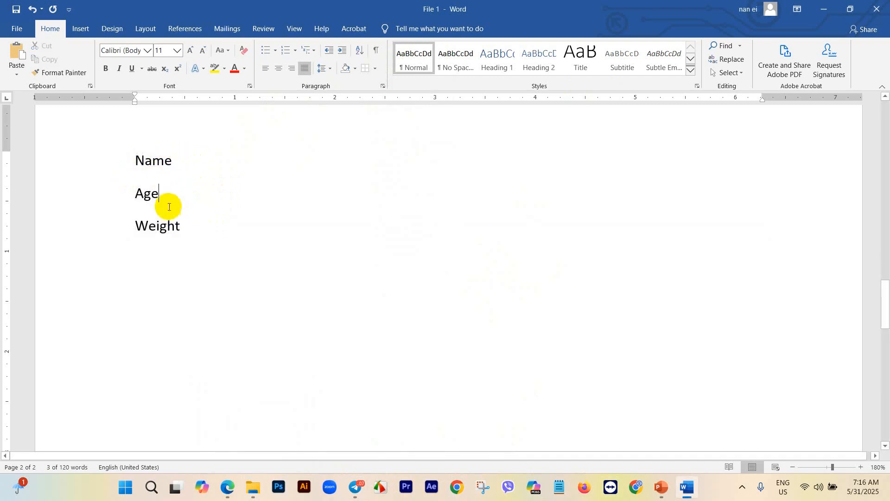
{"action": "left_click", "coordinate": [144, 161]}
{"action": "left_click", "coordinate": [175, 161]}
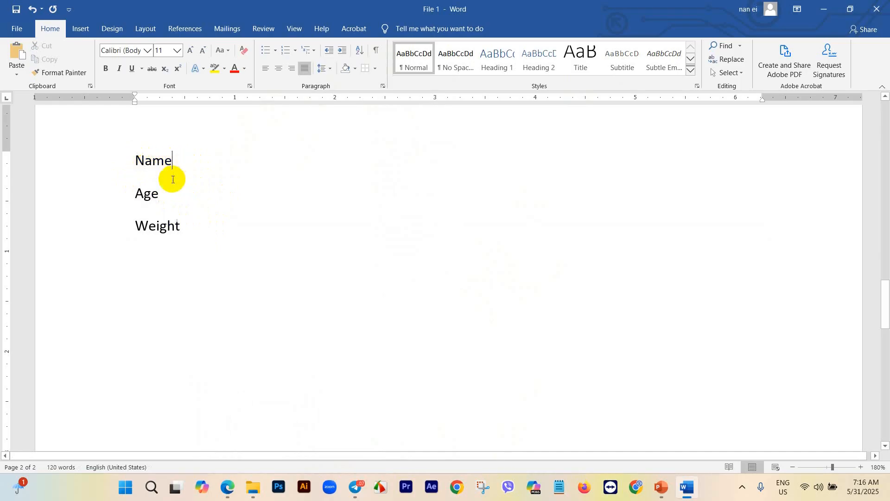
{"action": "left_click", "coordinate": [188, 225]}
{"action": "key", "text": "Return"}
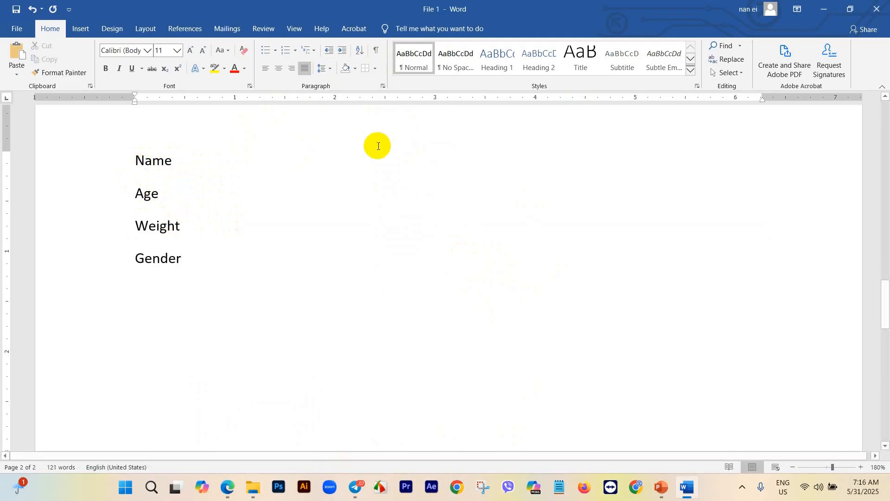
Apply All Borders to the Name, Age, Weight and Gender lines and deselect them.
{"action": "left_click_drag", "start_coordinate": [138, 156], "coordinate": [188, 257]}
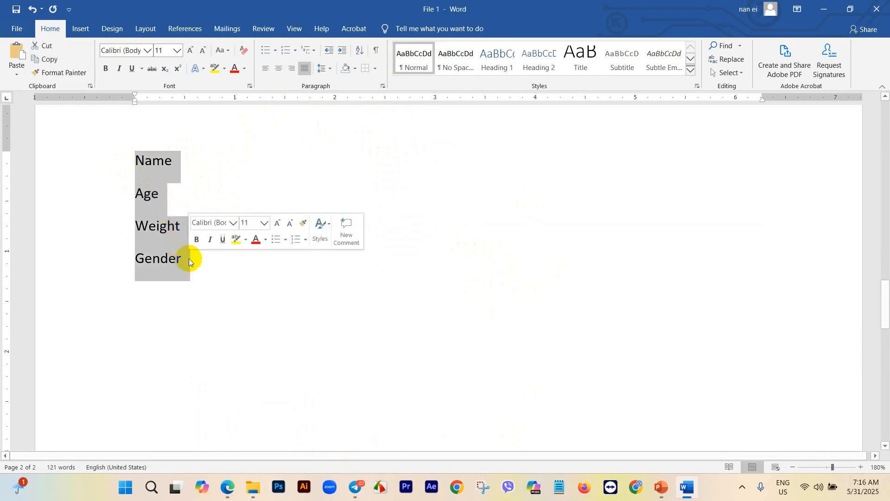
{"action": "left_click", "coordinate": [377, 68]}
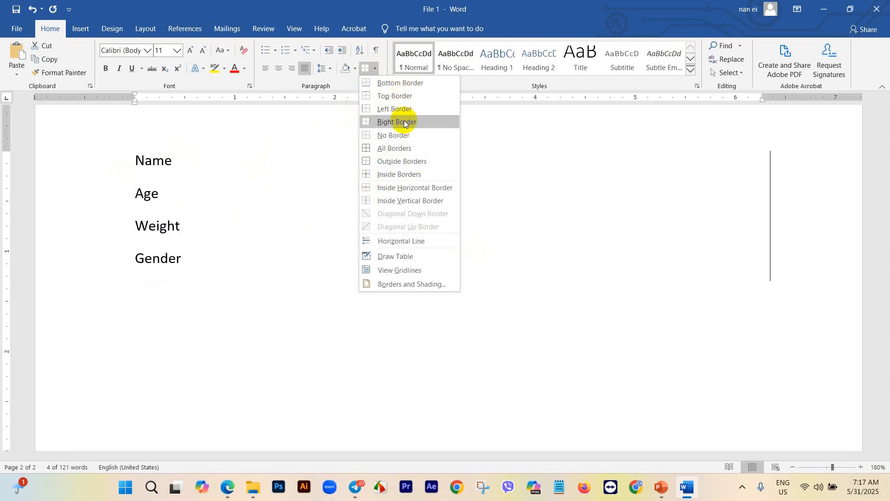
{"action": "left_click", "coordinate": [405, 148]}
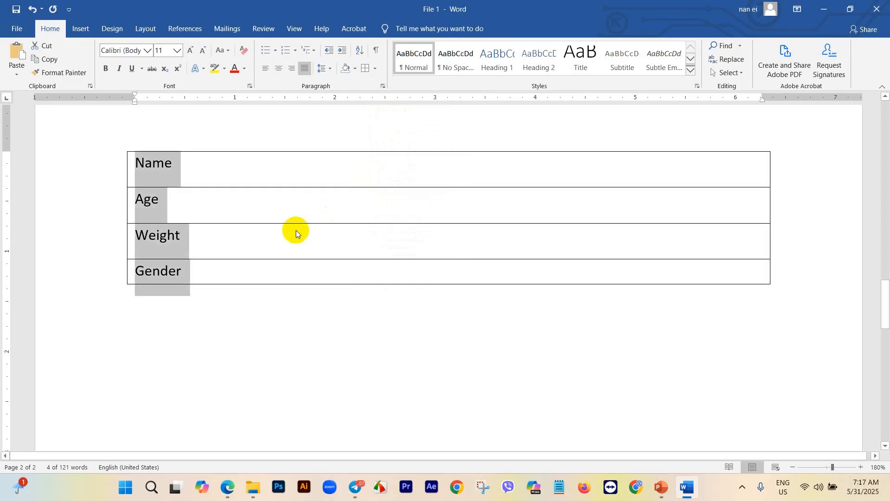
{"action": "left_click", "coordinate": [189, 172]}
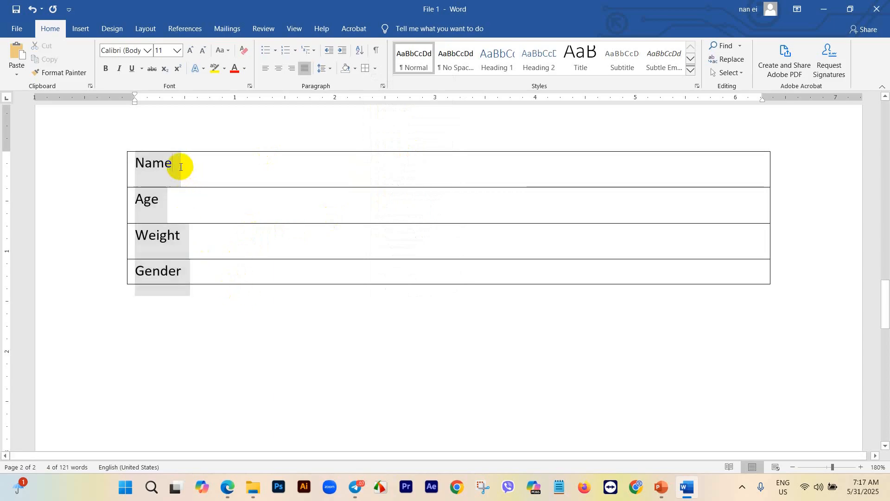
Review the document from the Power Training Center heading through the Design paragraphs and numbered list to the bordered lines on page 2.
{"action": "scroll", "coordinate": [474, 156], "scroll_direction": "up", "scroll_amount": 15}
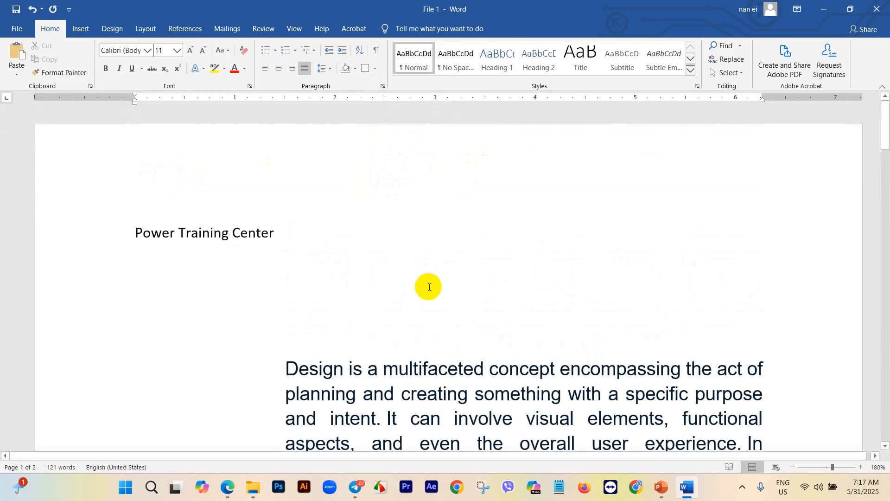
{"action": "scroll", "coordinate": [477, 340], "scroll_direction": "down", "scroll_amount": 4}
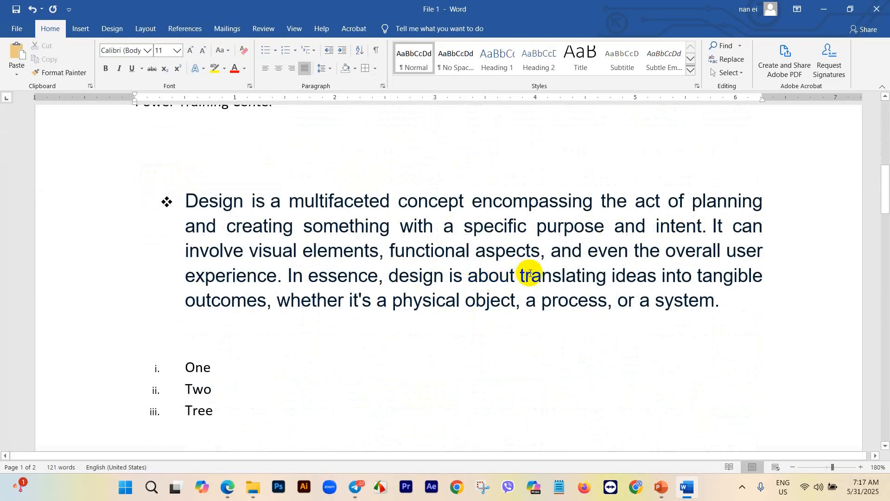
{"action": "scroll", "coordinate": [548, 260], "scroll_direction": "down", "scroll_amount": 2}
{"action": "scroll", "coordinate": [548, 261], "scroll_direction": "up", "scroll_amount": 8}
{"action": "scroll", "coordinate": [548, 260], "scroll_direction": "down", "scroll_amount": 10}
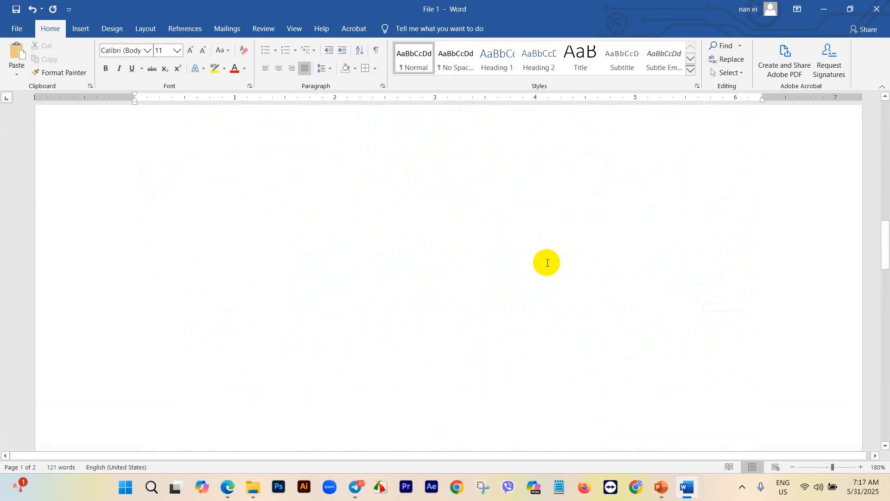
{"action": "scroll", "coordinate": [546, 261], "scroll_direction": "up", "scroll_amount": 15}
{"action": "scroll", "coordinate": [545, 265], "scroll_direction": "down", "scroll_amount": 12}
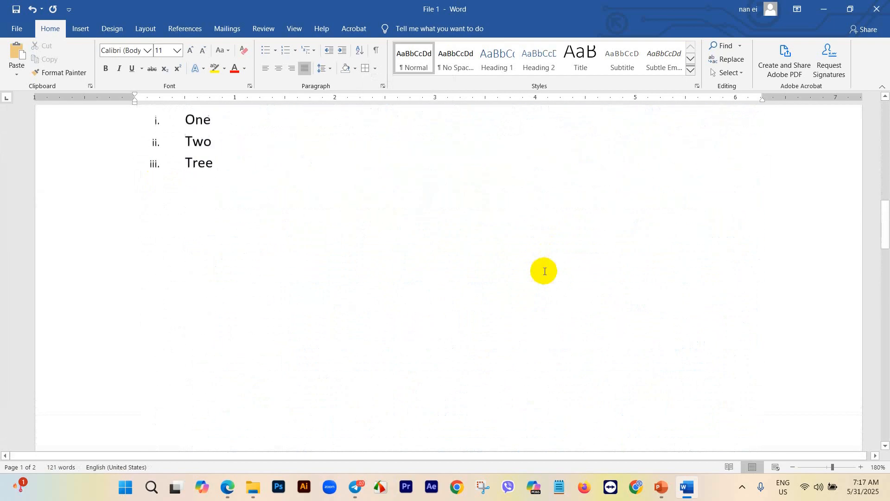
{"action": "scroll", "coordinate": [545, 271], "scroll_direction": "down", "scroll_amount": 10}
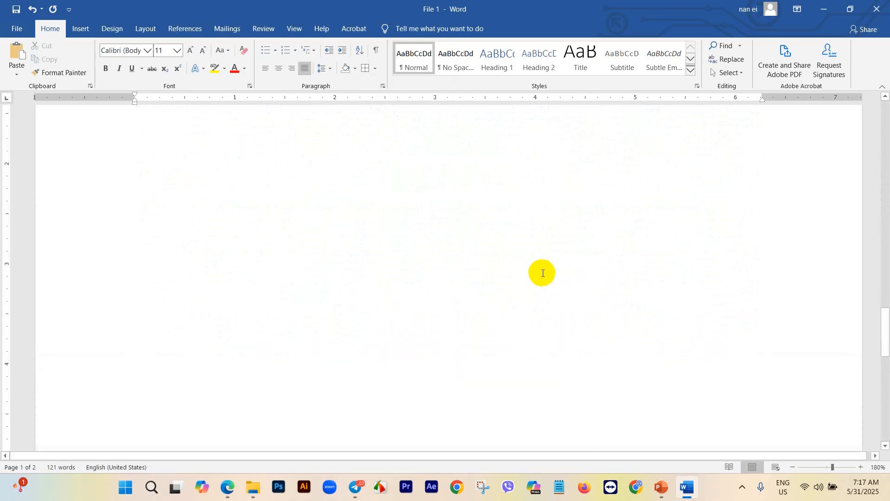
{"action": "scroll", "coordinate": [541, 272], "scroll_direction": "up", "scroll_amount": 1}
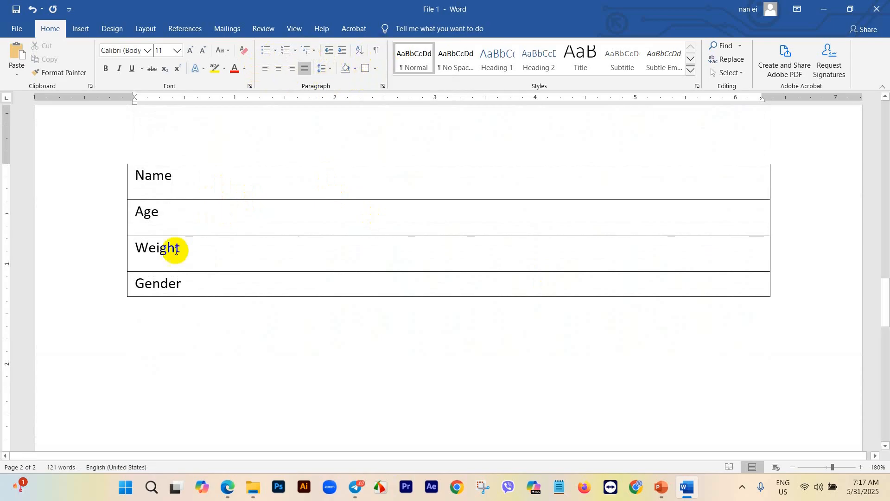
Select the bordered Name, Age, Weight and Gender lines and show the paragraph marks.
{"action": "left_click_drag", "start_coordinate": [182, 283], "coordinate": [139, 175]}
{"action": "left_click", "coordinate": [377, 50]}
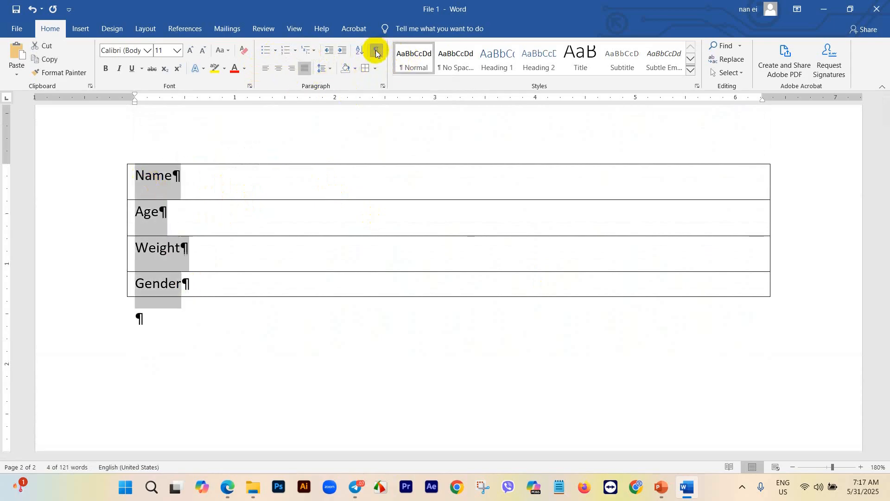